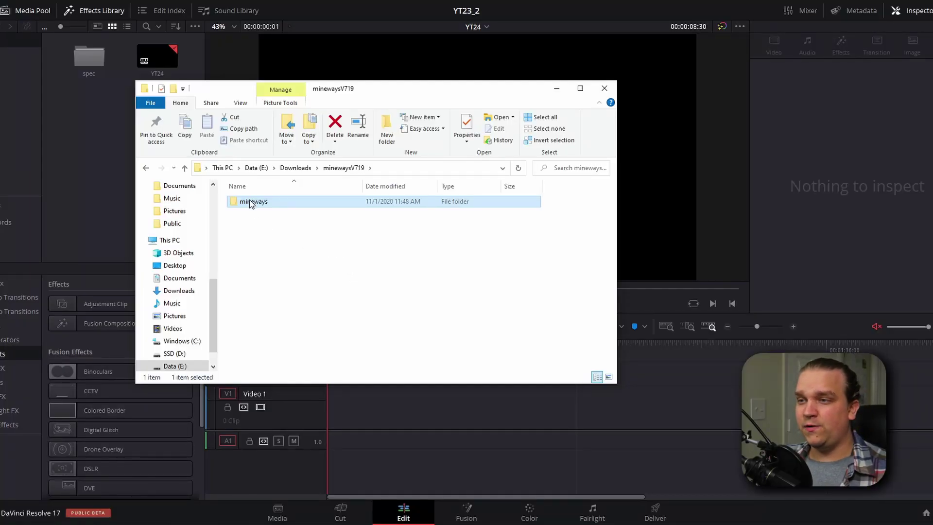
# Launch Mineways from the extracted mineways folder and open the 1.14 TUTORIAL WORLD
pyautogui.doubleClick(251, 202)
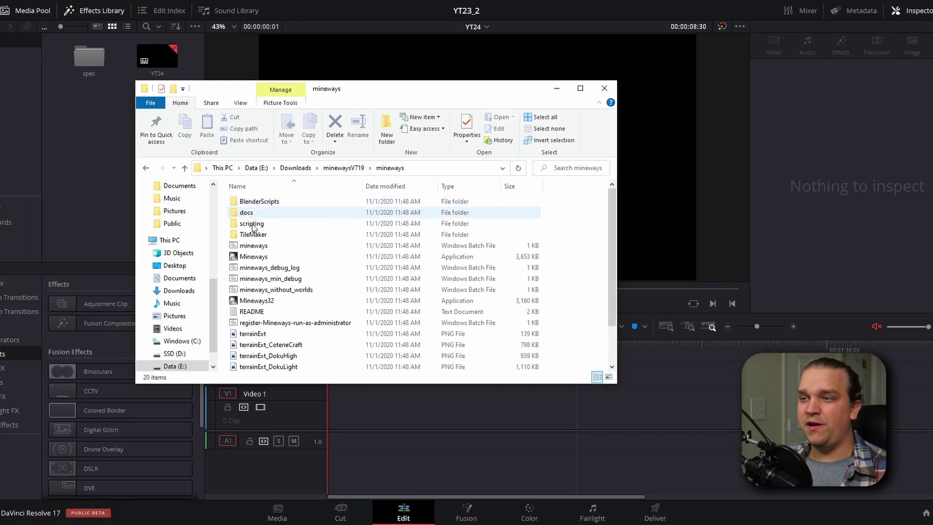
pyautogui.doubleClick(253, 256)
pyautogui.click(84, 109)
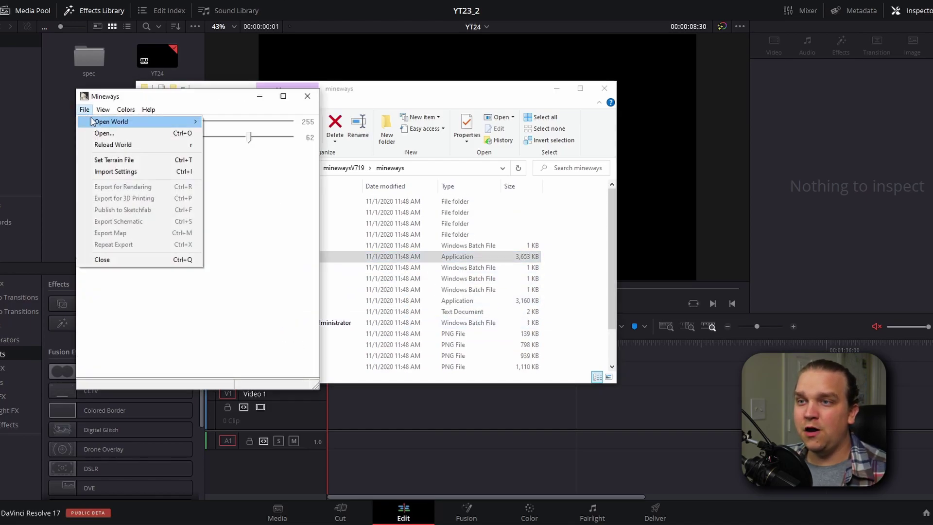
pyautogui.moveTo(92, 122)
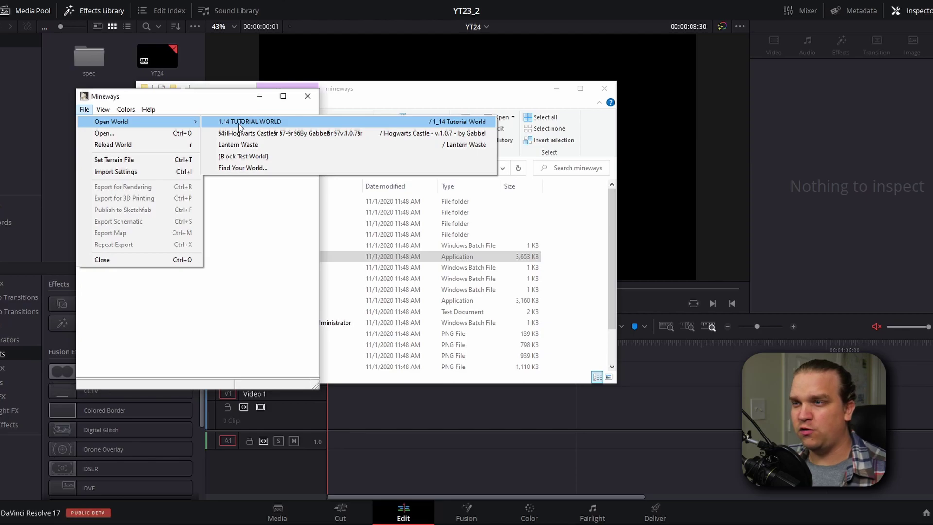
pyautogui.click(240, 124)
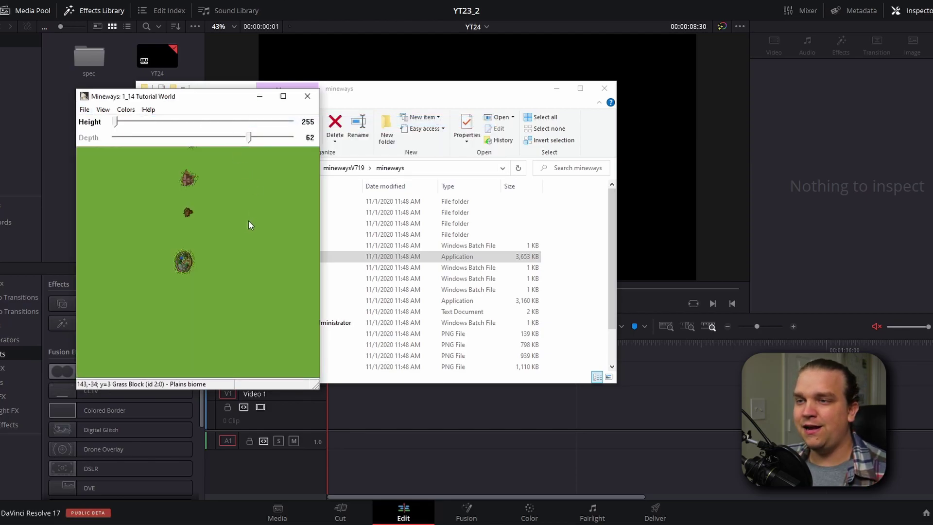
# Look through the tutorial world's map, along its rows of structures, for a building to export
pyautogui.press('Up')
pyautogui.press('Up')
pyautogui.press('Up')
pyautogui.press('Up')
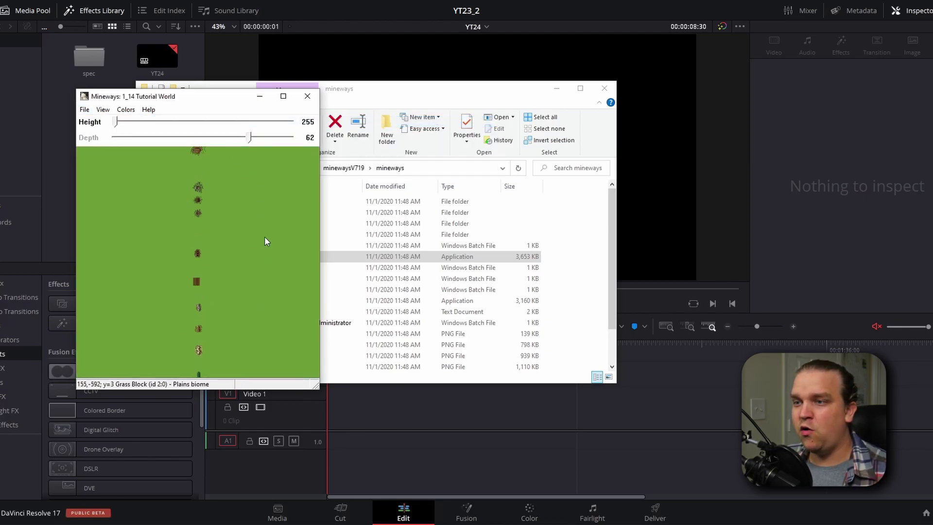
pyautogui.press('Up')
pyautogui.press('Up')
pyautogui.press('Up')
pyautogui.press('Up')
pyautogui.press('Up')
pyautogui.press('Up')
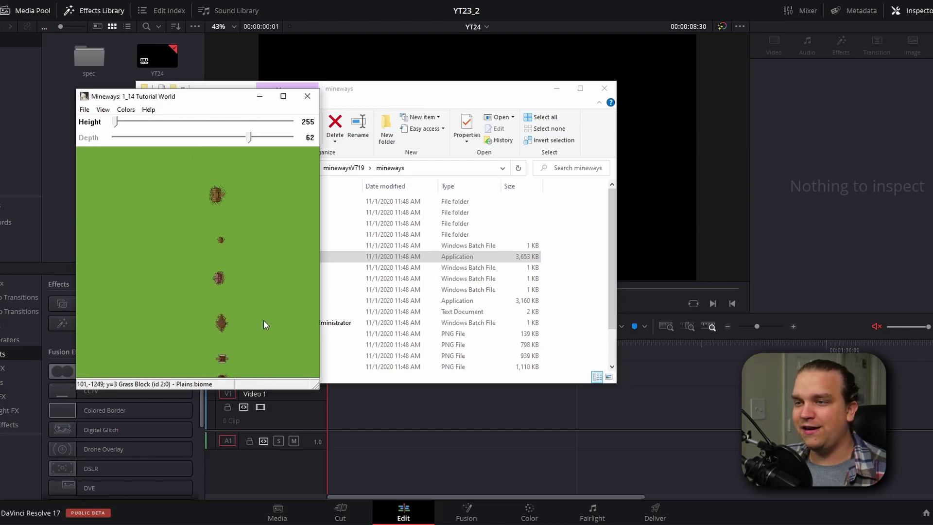
pyautogui.press('Up')
pyautogui.press('Up')
pyautogui.press('Up')
pyautogui.press('Up')
pyautogui.press('Up')
pyautogui.press('Up')
pyautogui.press('Up')
pyautogui.press('Up')
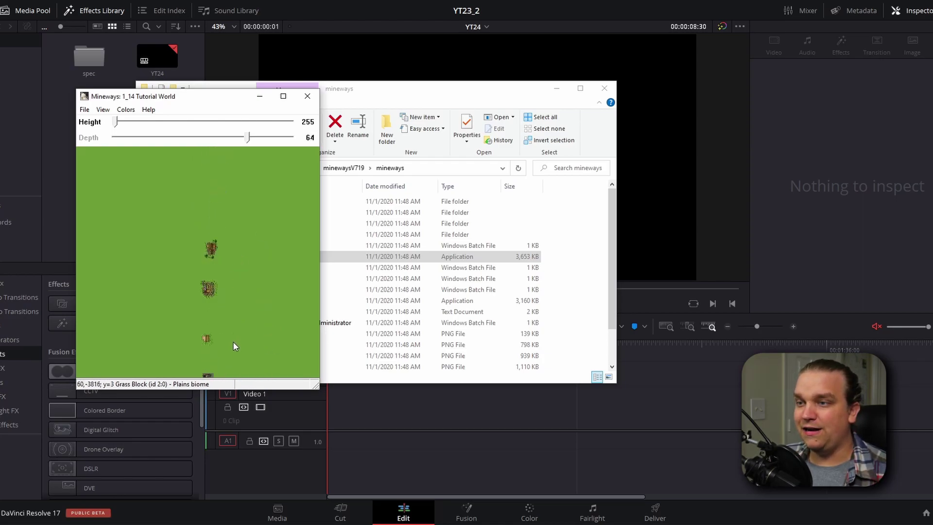
pyautogui.press('Up')
pyautogui.press('Up')
pyautogui.press('Up')
pyautogui.press('Up')
pyautogui.press('Up')
pyautogui.press('Up')
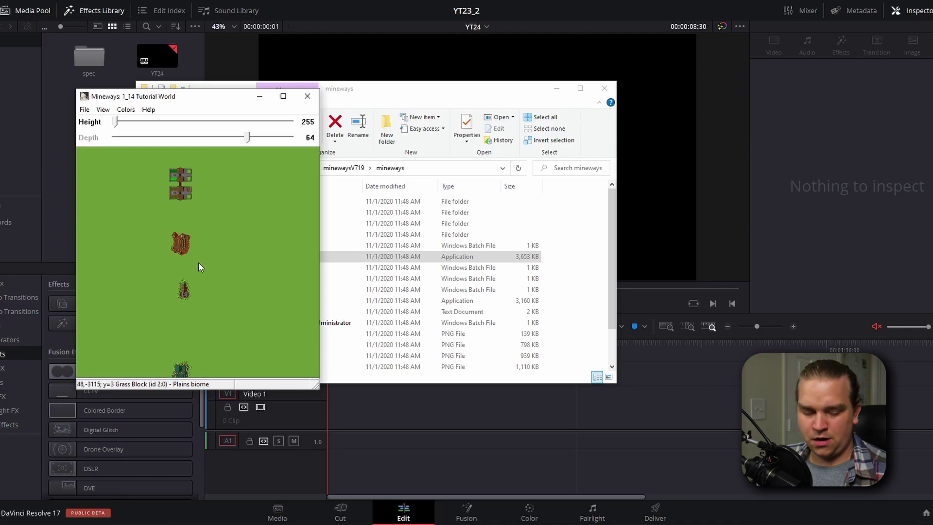
pyautogui.scroll(3, 156, 262)
pyautogui.press('Down')
pyautogui.press('Down')
pyautogui.press('Down')
pyautogui.press('Down')
pyautogui.press('Down')
pyautogui.press('Down')
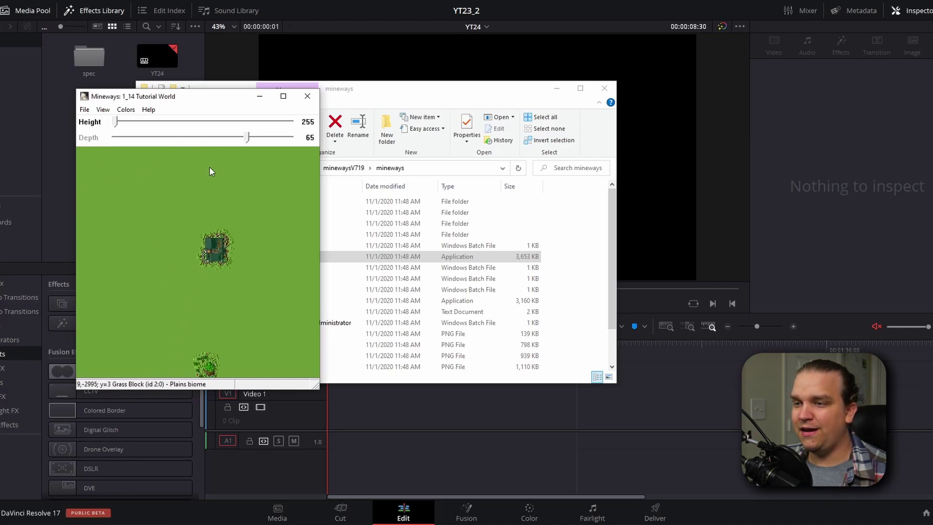
pyautogui.press('Down')
pyautogui.press('Down')
pyautogui.press('Down')
pyautogui.press('Down')
pyautogui.press('Down')
pyautogui.press('Down')
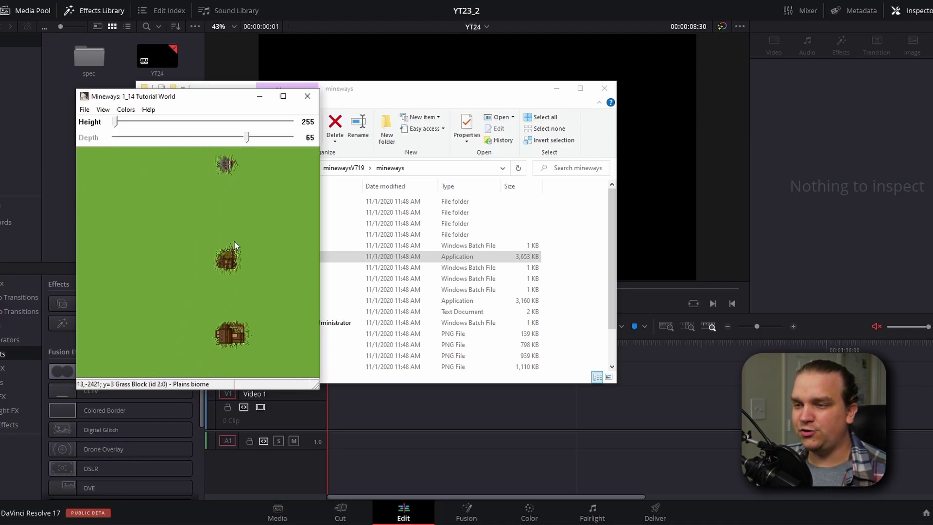
pyautogui.press('Down')
pyautogui.press('Down')
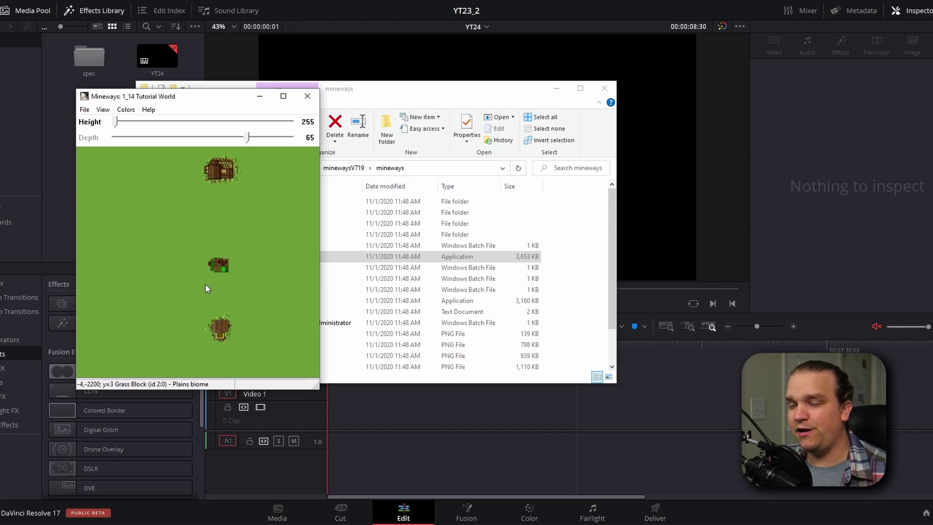
pyautogui.press('Down')
pyautogui.press('Down')
pyautogui.press('Down')
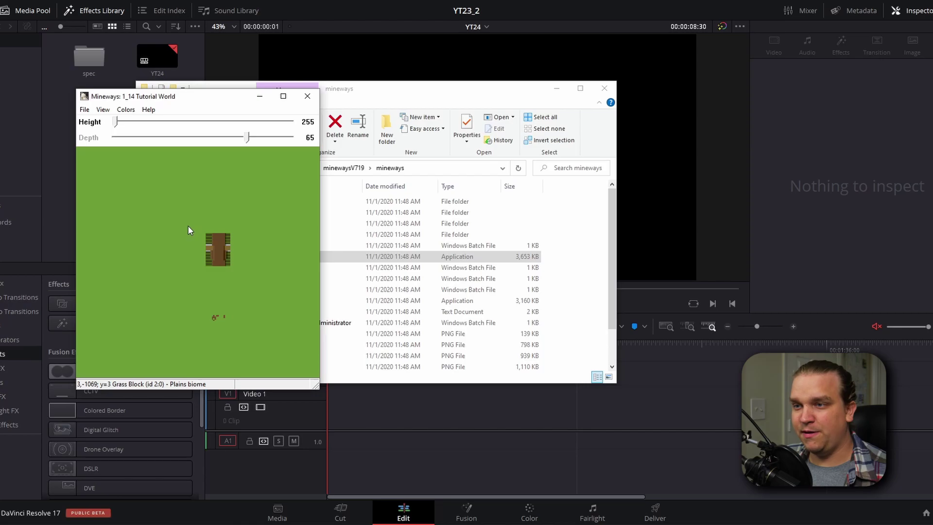
# Select a rectangular area around the brown building on the map, with depth set to 1 and height to 18
pyautogui.moveTo(179, 223); pyautogui.dragTo(263, 280)
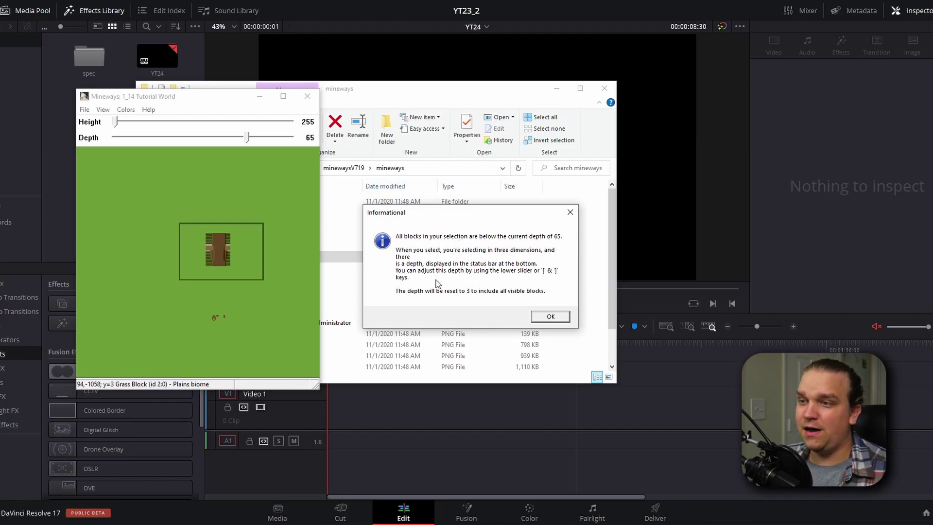
pyautogui.click(550, 317)
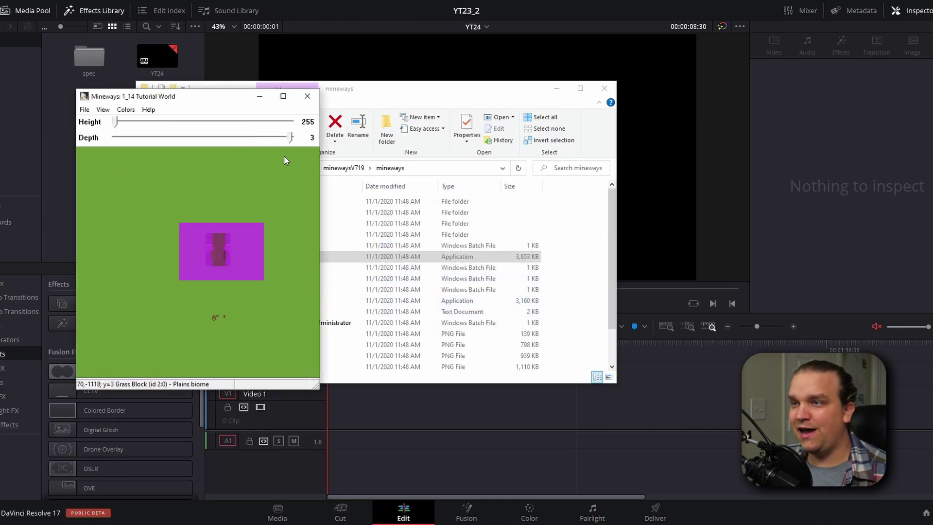
pyautogui.click(290, 138)
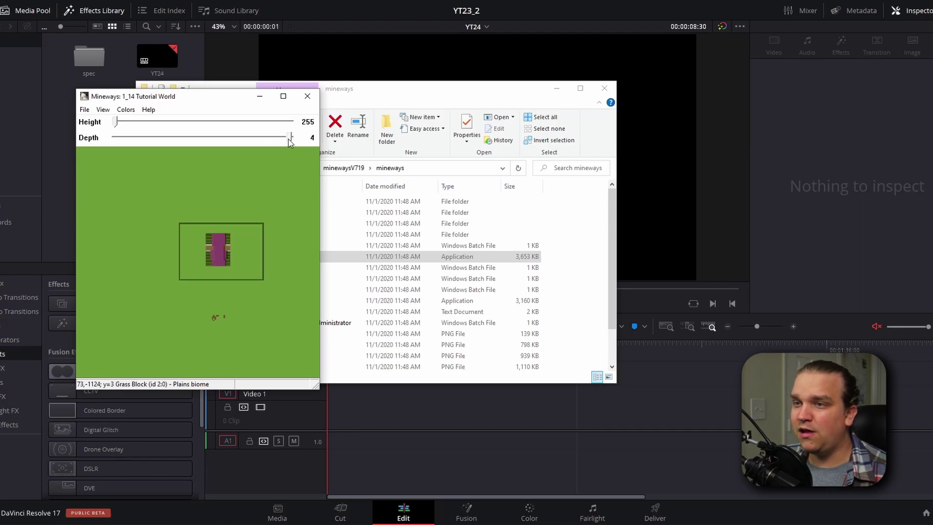
pyautogui.moveTo(285, 141); pyautogui.dragTo(275, 176)
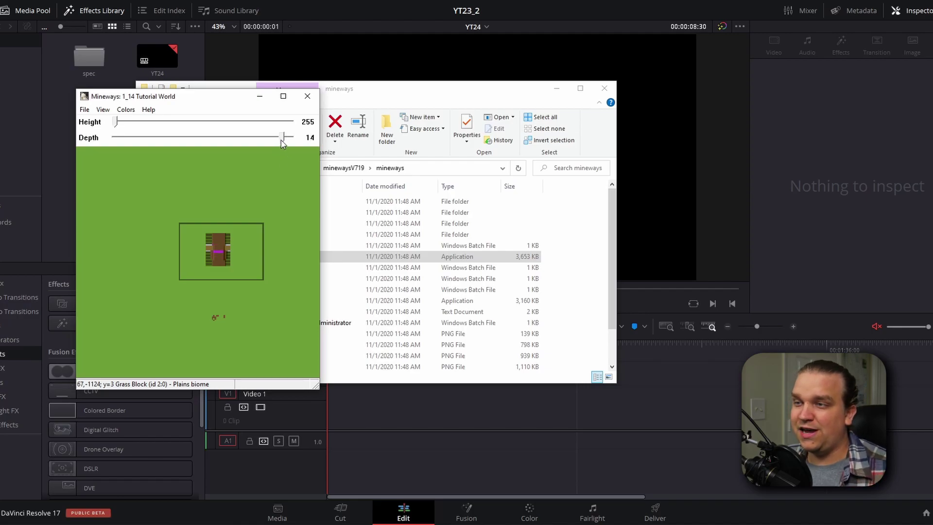
pyautogui.moveTo(279, 140); pyautogui.dragTo(288, 147)
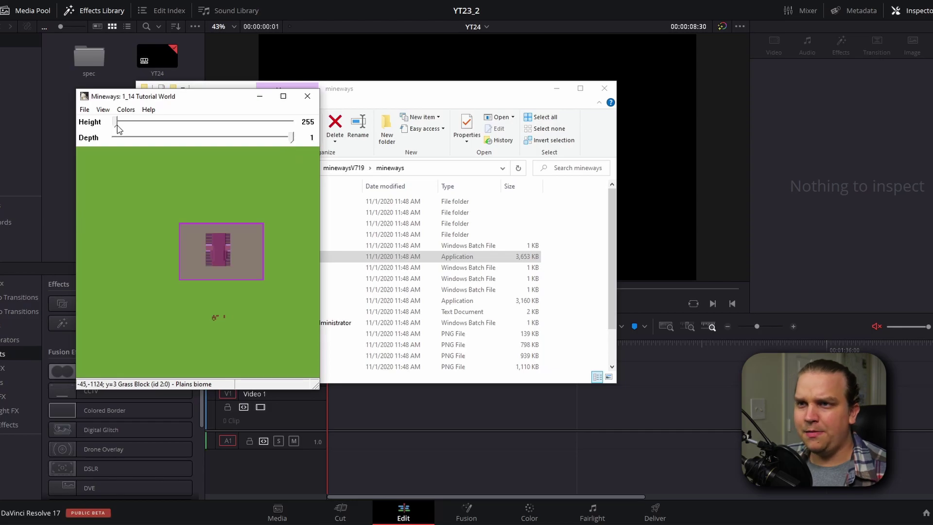
pyautogui.moveTo(116, 128); pyautogui.dragTo(279, 136)
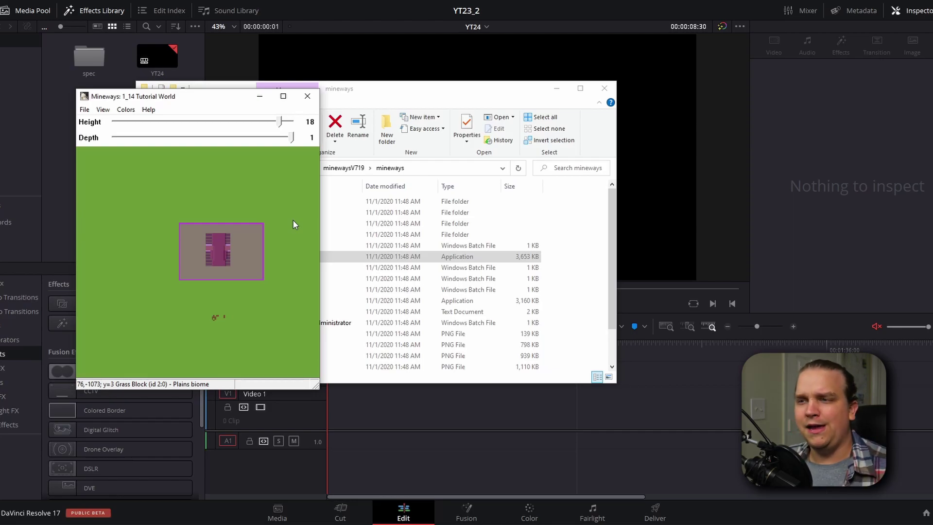
# Create a Demo folder in YT24 and export the selection for rendering as the Wavefront OBJ model YT Building with full color texture patterns
pyautogui.click(85, 111)
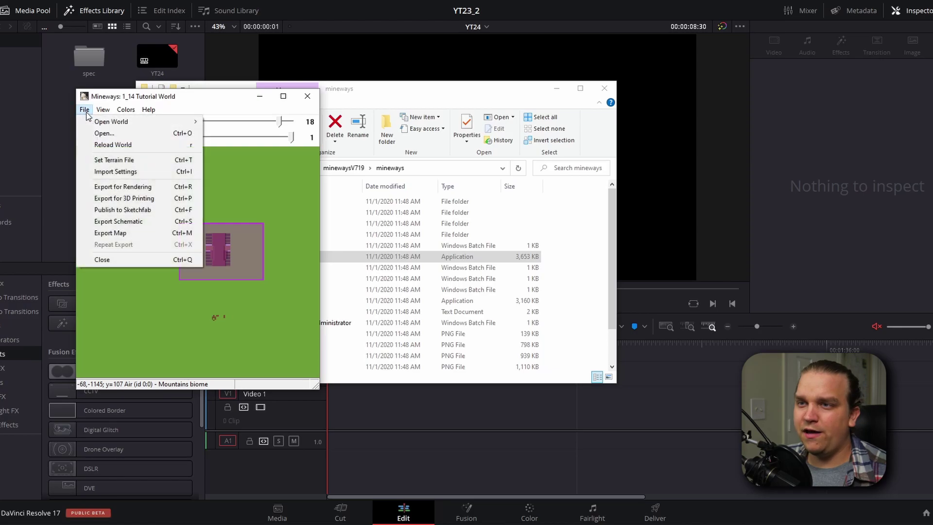
pyautogui.click(118, 189)
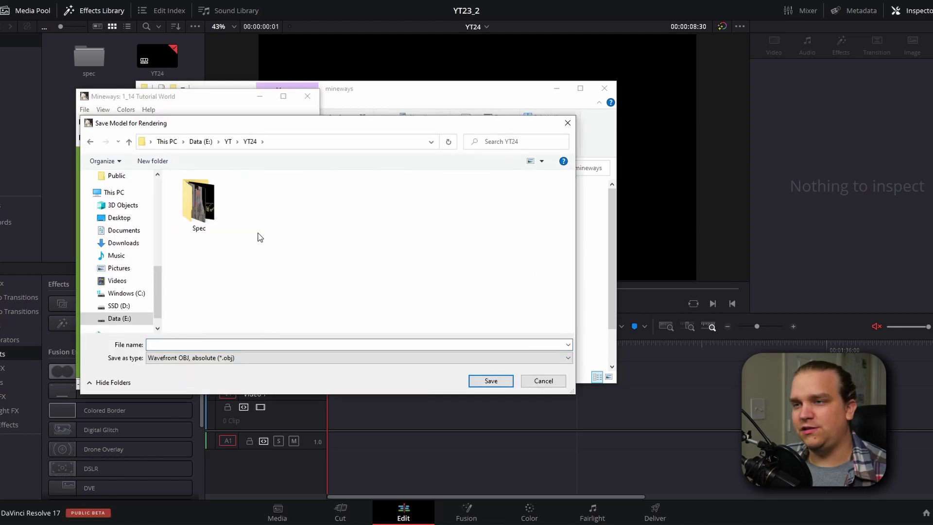
pyautogui.rightClick(253, 204)
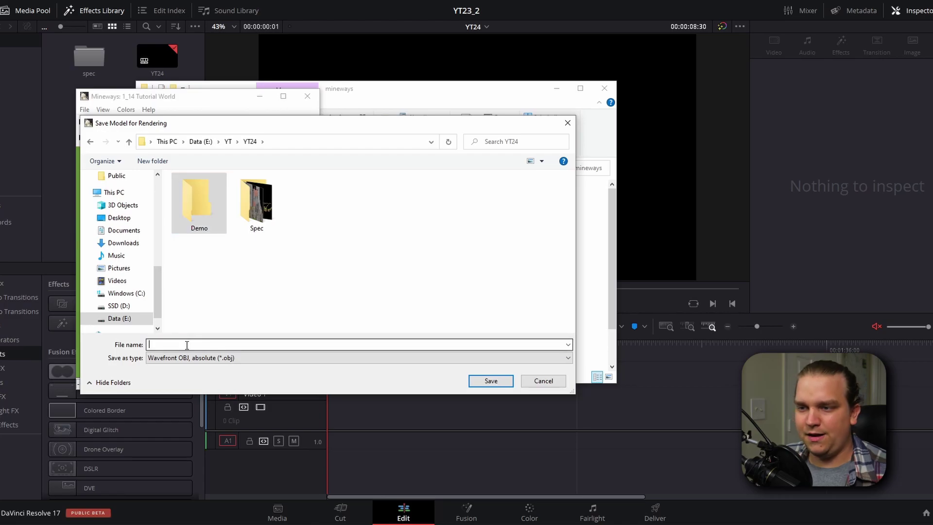
pyautogui.click(286, 301)
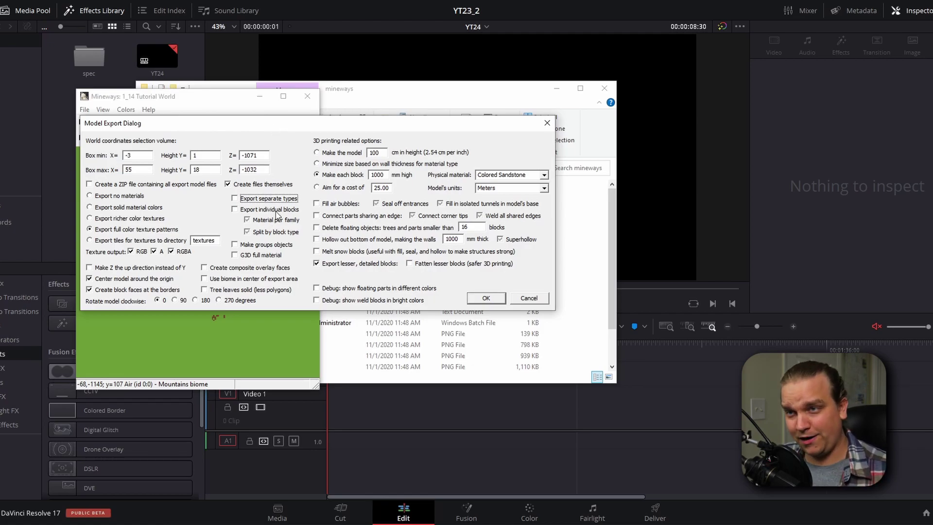
pyautogui.click(486, 299)
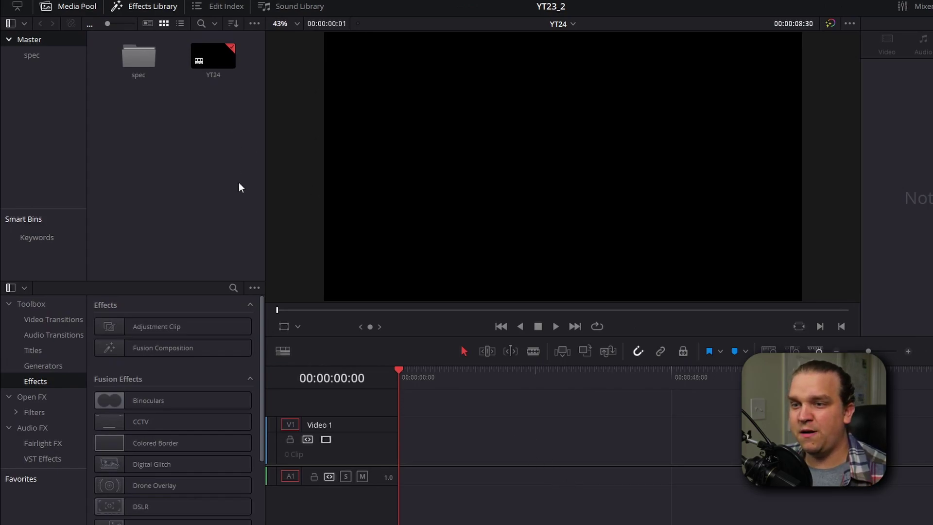
# Switch to DaVinci Resolve, add a Fusion Composition to the start of Video 1 and extend it to about 11:08
pyautogui.press('End')
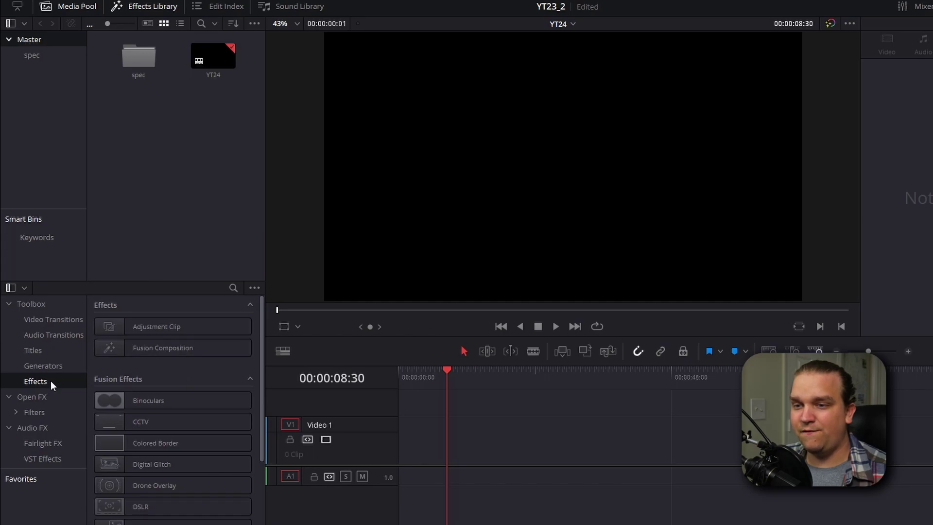
pyautogui.moveTo(153, 348); pyautogui.dragTo(357, 442)
pyautogui.moveTo(426, 456); pyautogui.dragTo(466, 457)
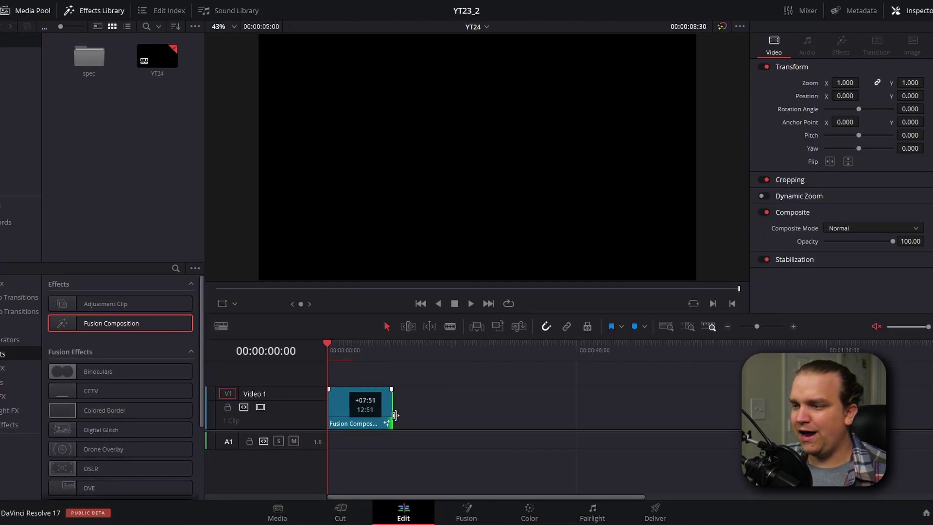
pyautogui.moveTo(389, 423); pyautogui.dragTo(383, 428)
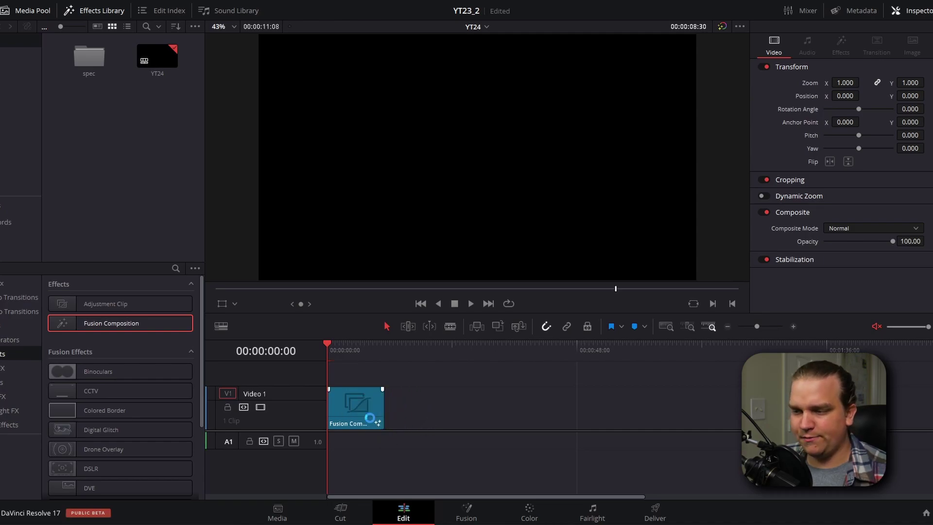
# Open the Fusion Composition clip on the Fusion page and move the MediaOut1 node to the far right of the node graph
pyautogui.click(356, 351)
pyautogui.click(355, 421)
pyautogui.click(467, 512)
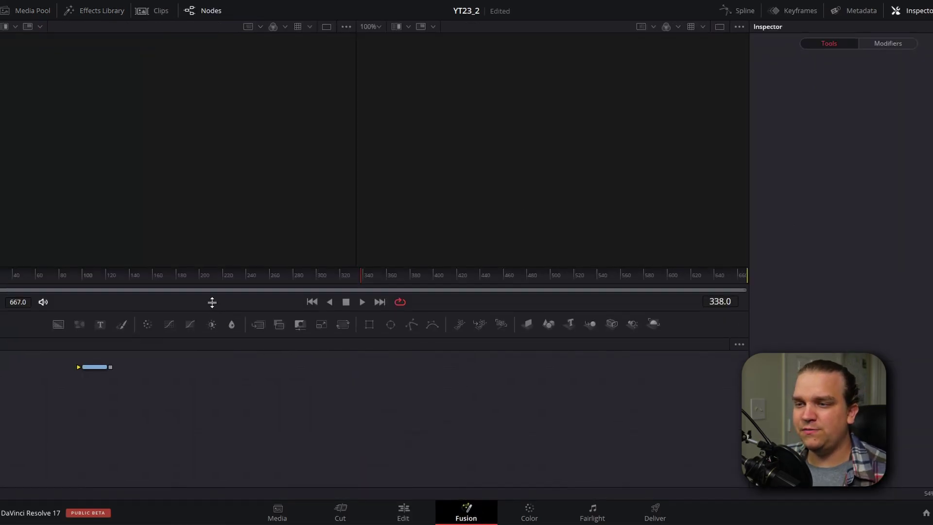
pyautogui.click(104, 293)
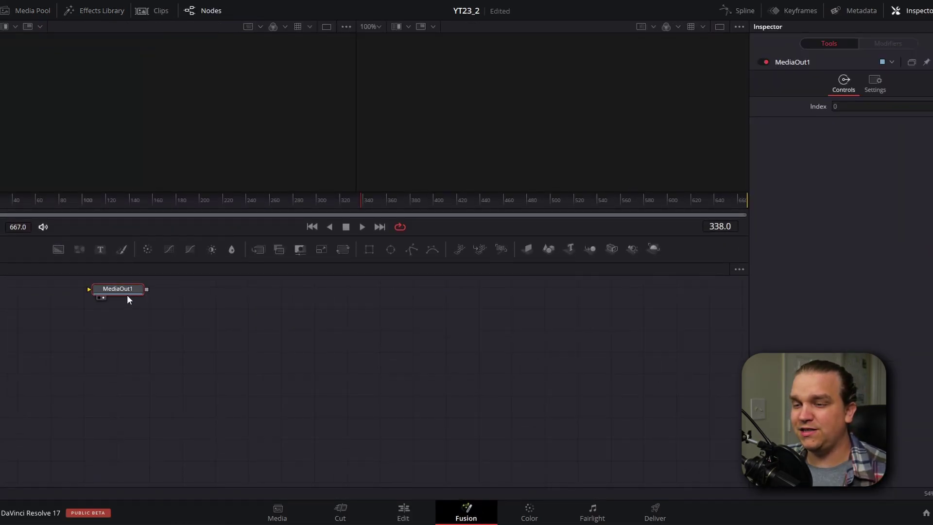
pyautogui.moveTo(120, 287); pyautogui.dragTo(645, 353)
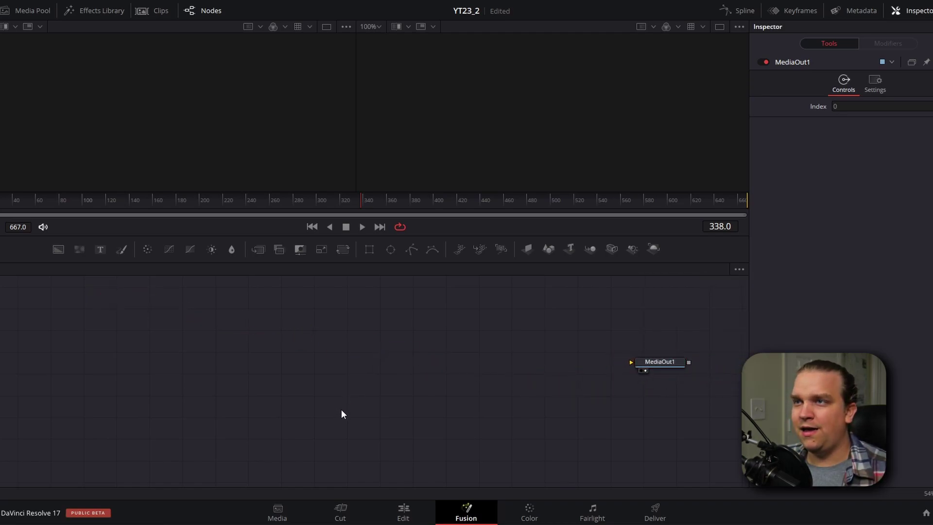
# Import the YT Building OBJ model from the YT24 folder as an FBX scene, accepting the default importer options
pyautogui.click(229, 2)
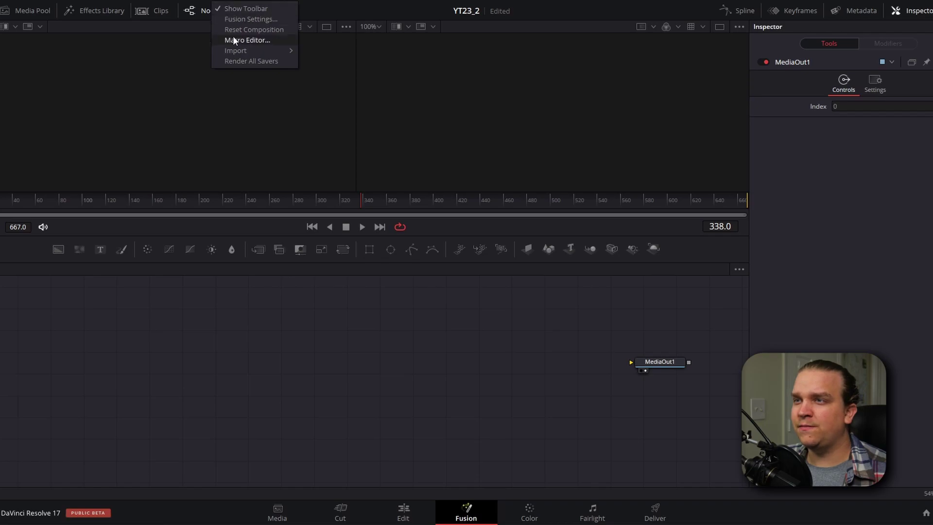
pyautogui.moveTo(232, 51)
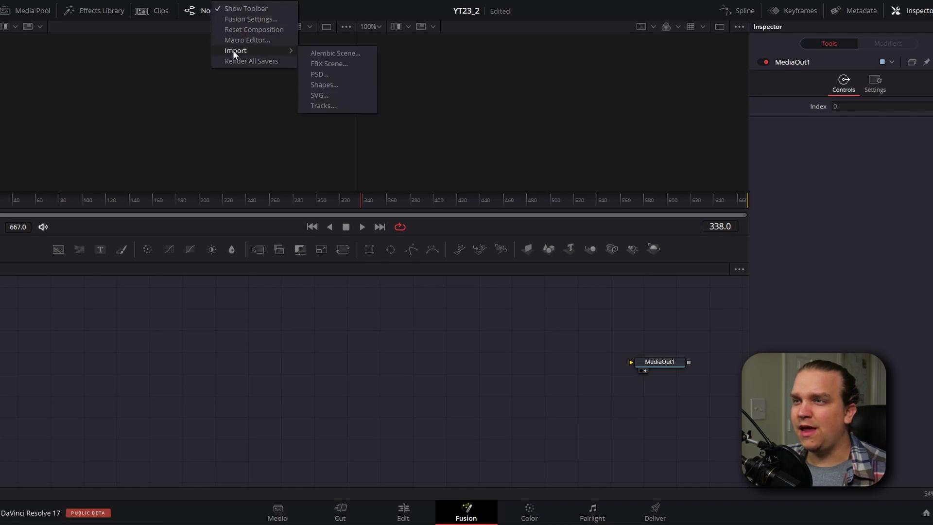
pyautogui.click(340, 63)
pyautogui.doubleClick(89, 193)
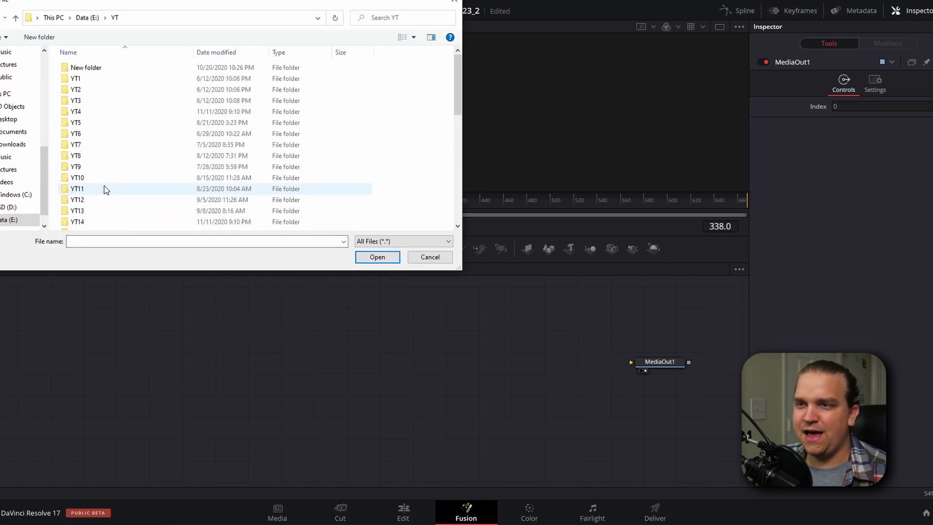
pyautogui.scroll(-2, 104, 189)
pyautogui.scroll(-3, 103, 193)
pyautogui.doubleClick(101, 191)
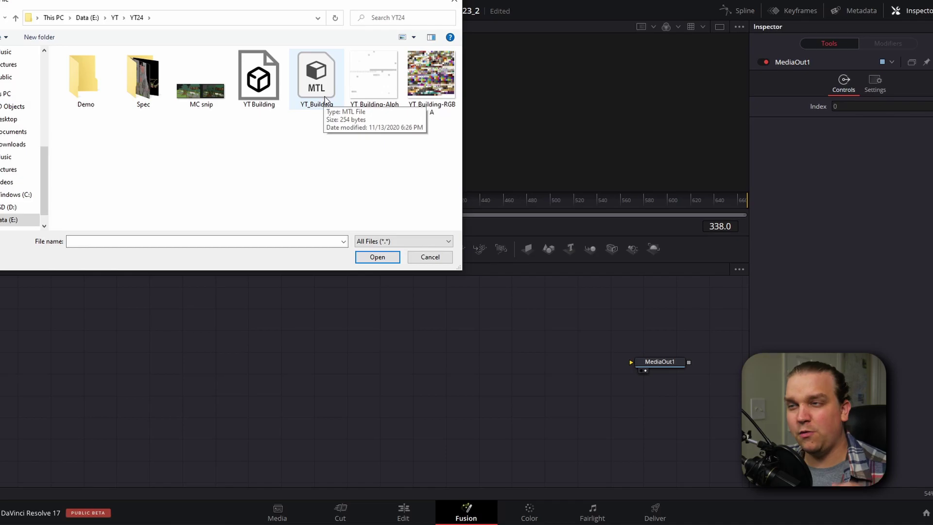
pyautogui.click(265, 89)
pyautogui.click(382, 259)
pyautogui.moveTo(307, 133); pyautogui.dragTo(314, 153)
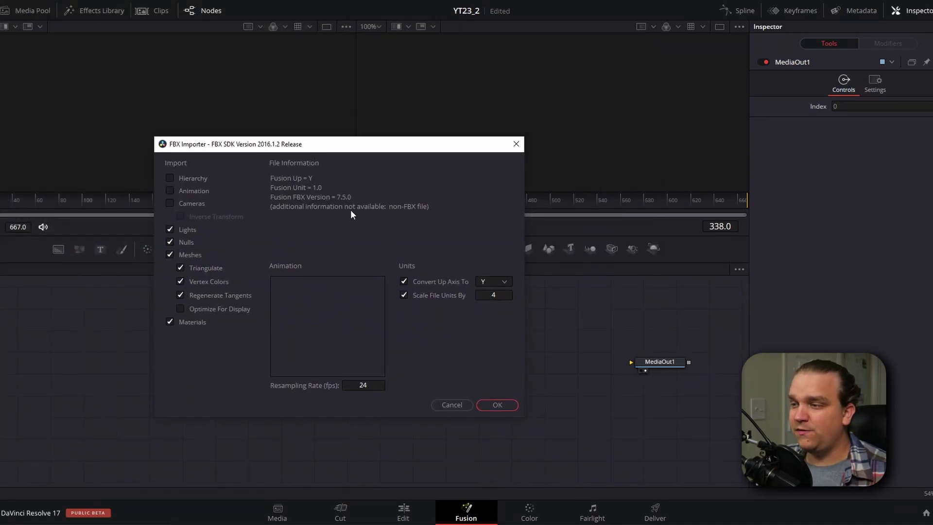
pyautogui.click(500, 404)
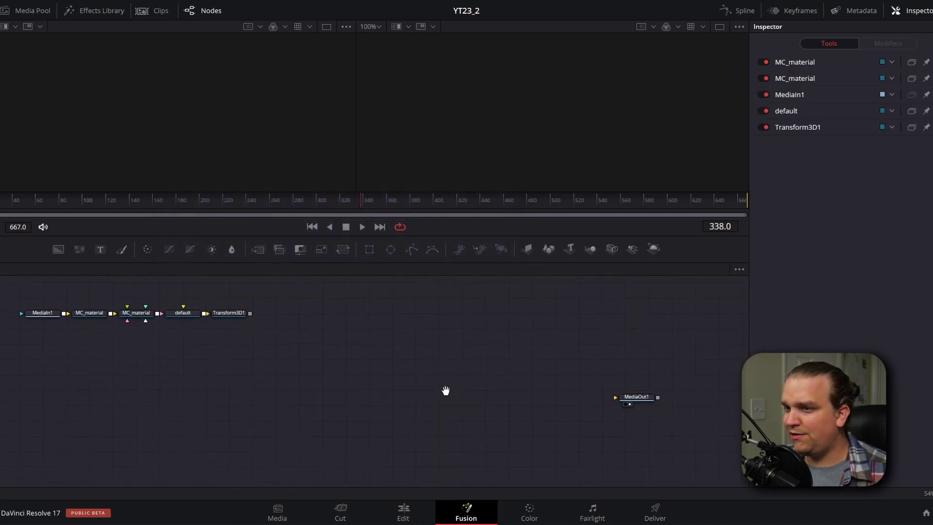
# Move MediaOut1 closer to the imported nodes and show Transform3D1 in an enlarged second viewer, framing the whole building
pyautogui.moveTo(645, 404); pyautogui.dragTo(383, 336)
pyautogui.moveTo(199, 368); pyautogui.dragTo(227, 414, button='middle')
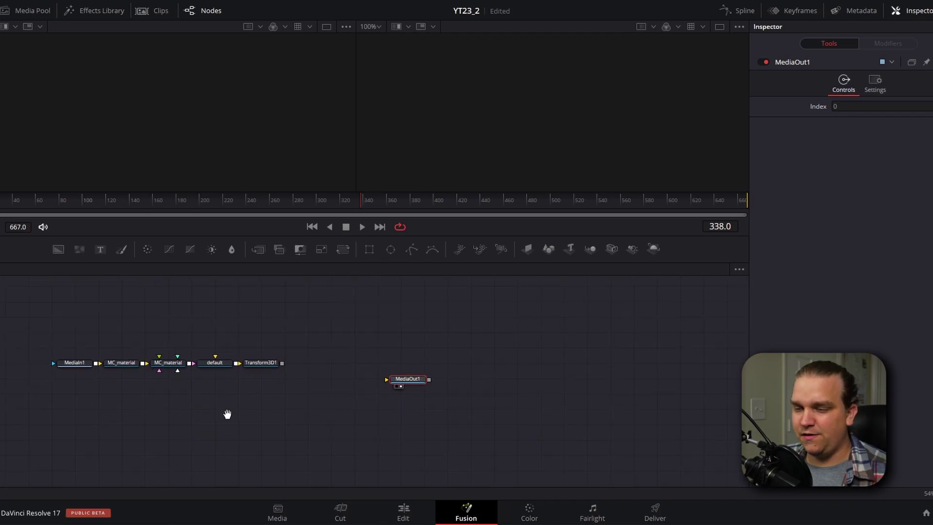
pyautogui.click(261, 369)
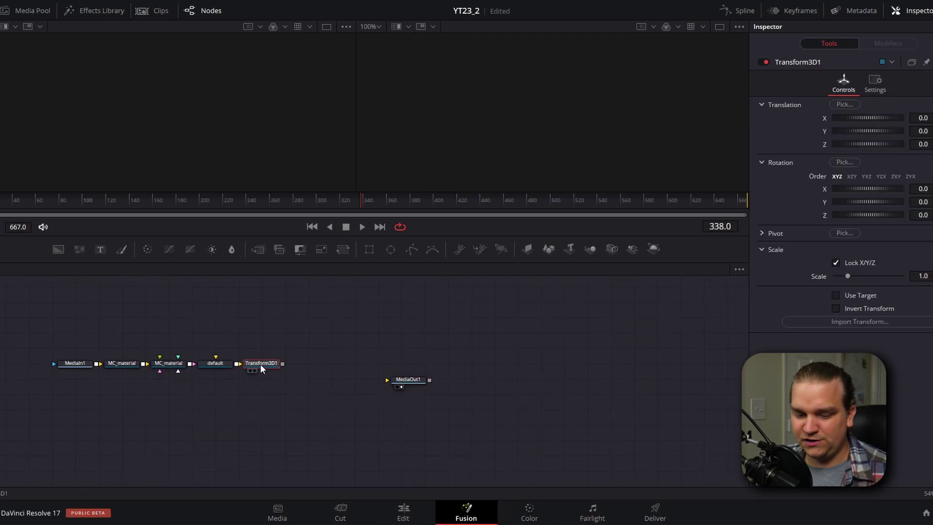
pyautogui.press('2')
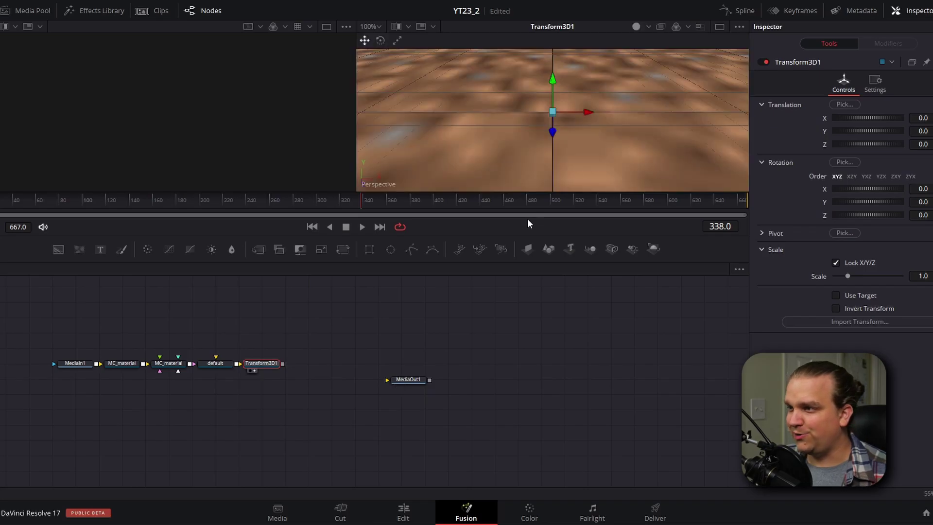
pyautogui.moveTo(527, 234); pyautogui.dragTo(529, 334)
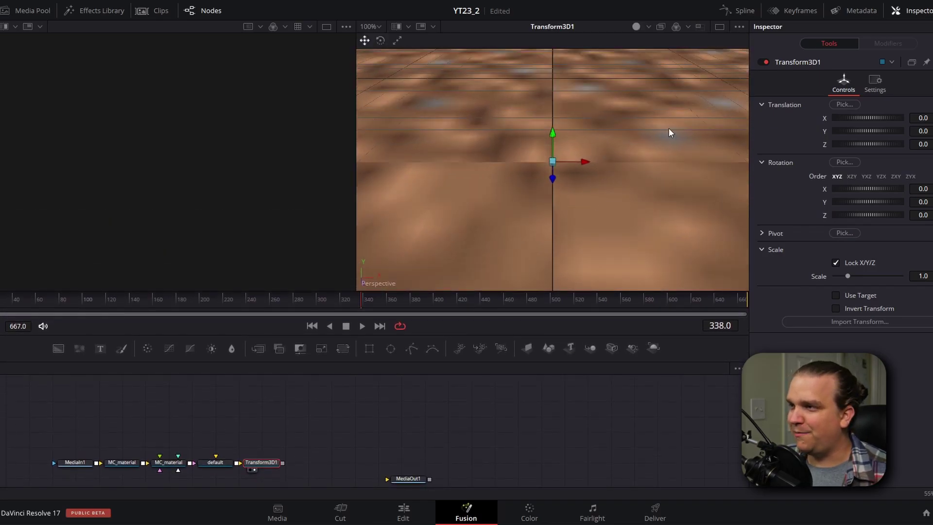
pyautogui.scroll(-10, 535, 190)
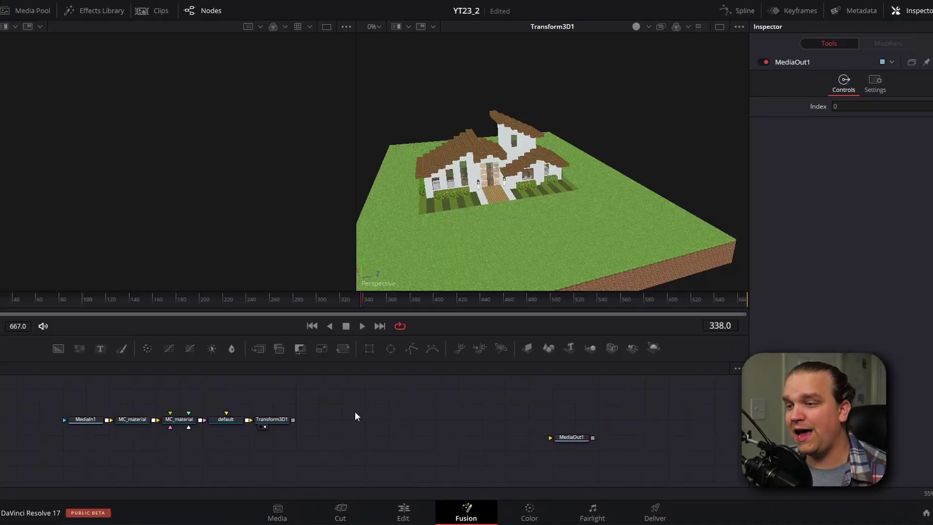
# Delete the Transform3D1 node from the end of the imported node chain
pyautogui.click(272, 421)
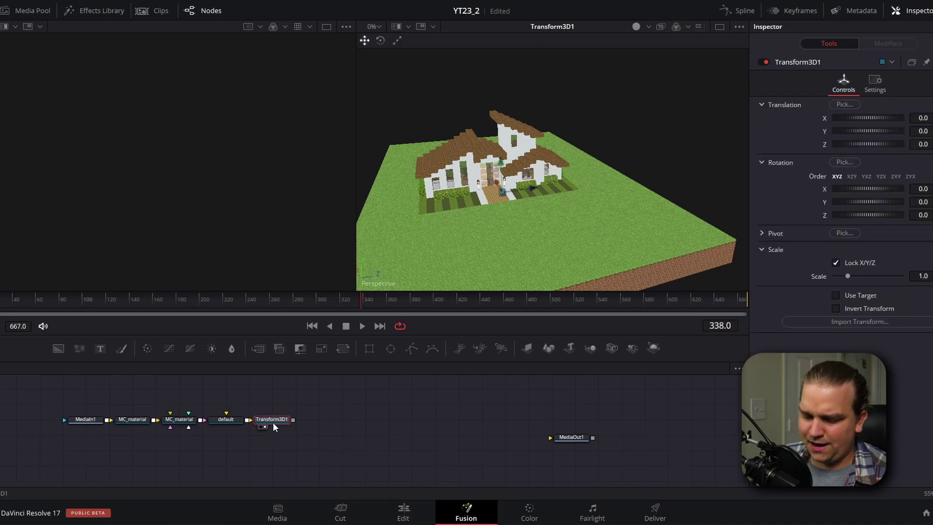
pyautogui.press('Delete')
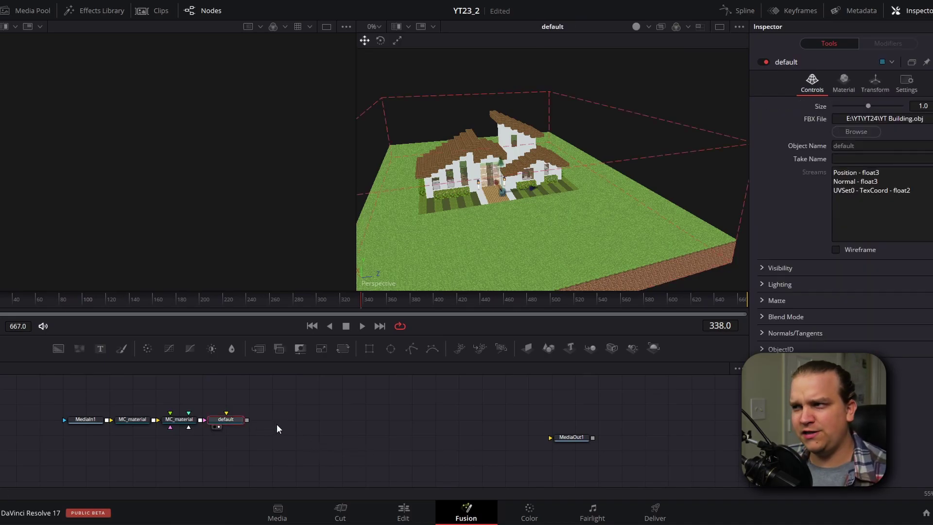
pyautogui.click(276, 424)
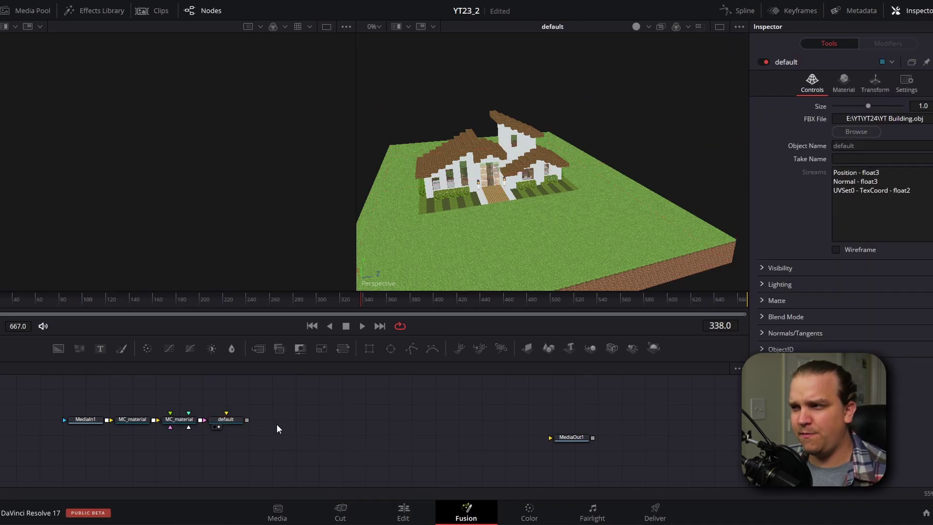
# Add Merge3D and Renderer3D nodes after the default mesh node and connect the renderer to MediaOut1
pyautogui.click(227, 424)
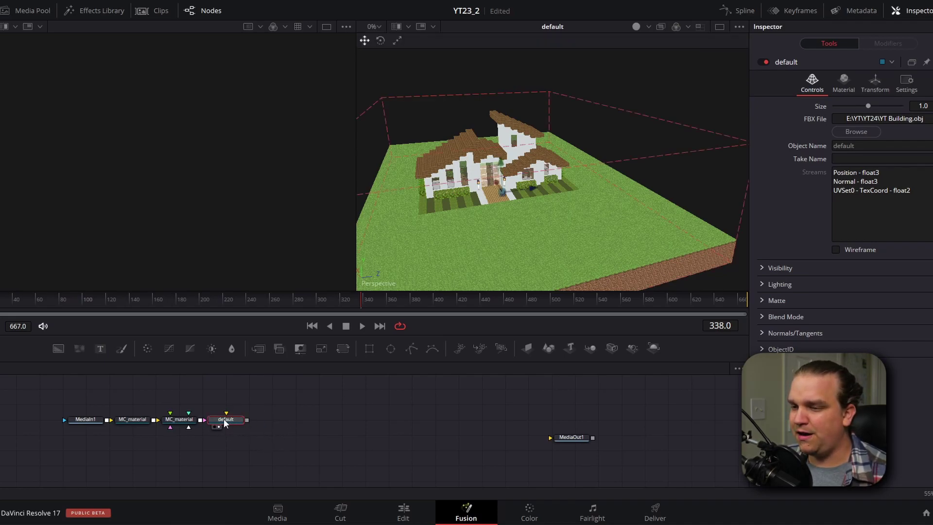
pyautogui.click(590, 348)
pyautogui.click(653, 348)
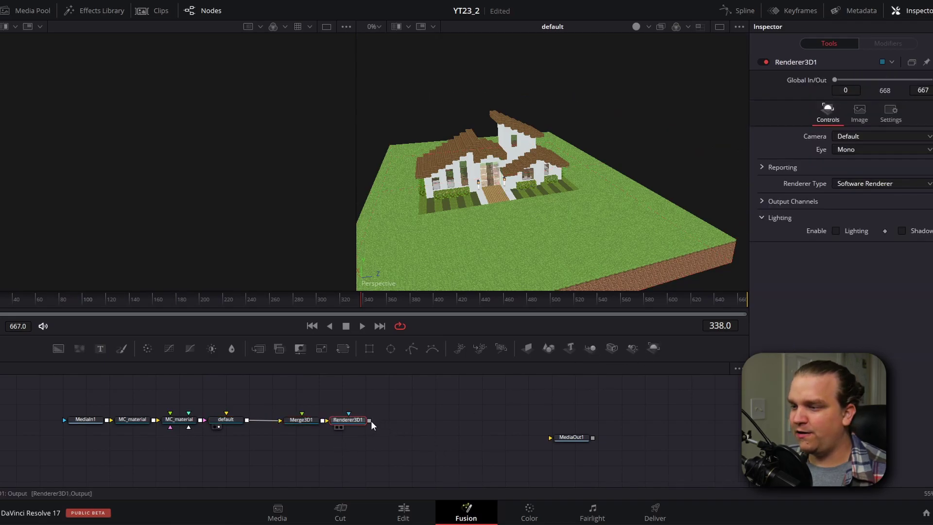
pyautogui.moveTo(371, 421); pyautogui.dragTo(551, 438)
pyautogui.moveTo(344, 419); pyautogui.dragTo(370, 421)
# Add a Camera3D node connected to Merge3D1 and place it above the merge
pyautogui.click(308, 424)
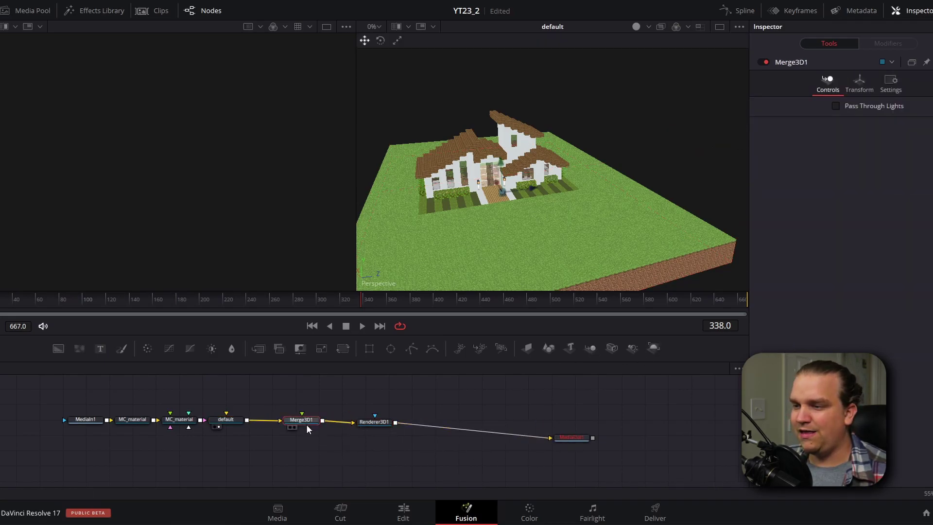
pyautogui.click(613, 349)
pyautogui.moveTo(235, 436); pyautogui.dragTo(302, 388)
# Show Merge3D1 in the first viewer and move and rotate the camera to face the house entrance, checking it at MediaOut1
pyautogui.click(300, 422)
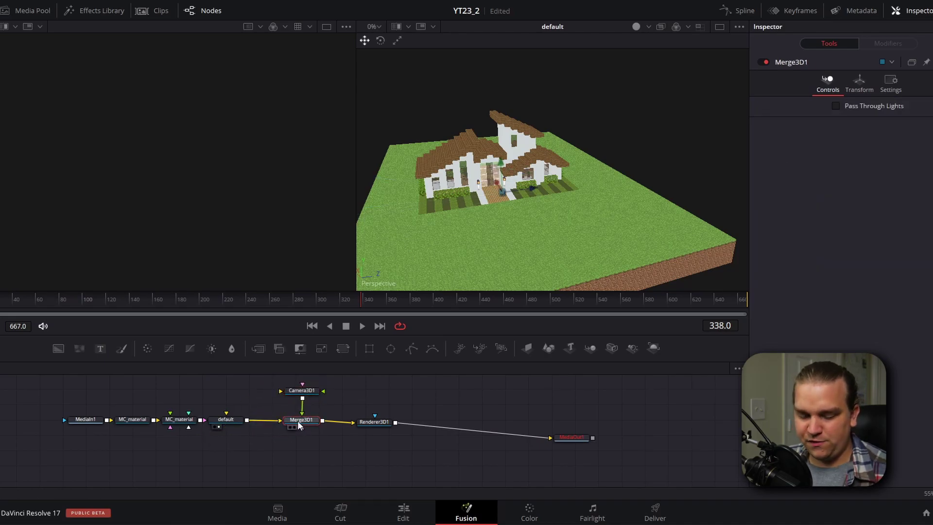
pyautogui.press('1')
pyautogui.keyDown('alt'); pyautogui.moveTo(268, 236); pyautogui.dragTo(165, 144, button='middle'); pyautogui.keyUp('alt')
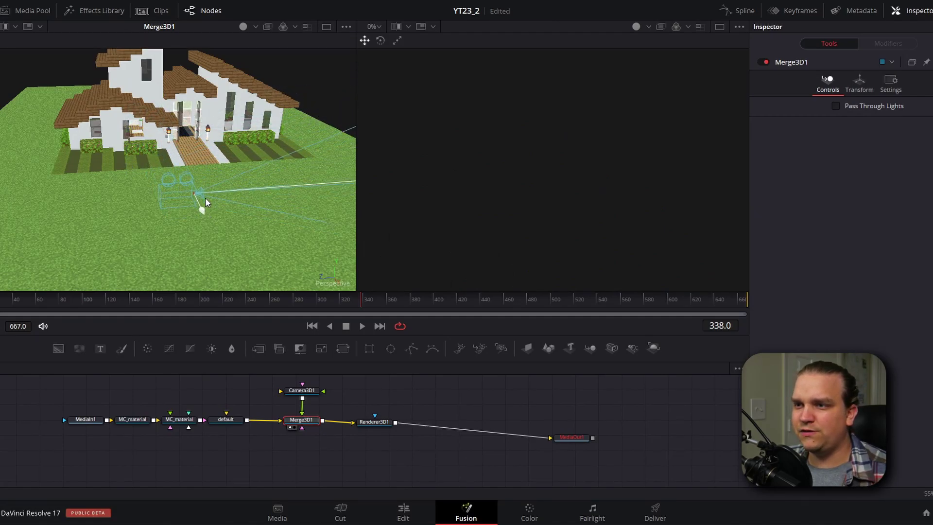
pyautogui.keyDown('alt'); pyautogui.moveTo(202, 204); pyautogui.dragTo(225, 220, button='middle'); pyautogui.keyUp('alt')
pyautogui.press('w')
pyautogui.moveTo(208, 222); pyautogui.dragTo(285, 243)
pyautogui.click(571, 437)
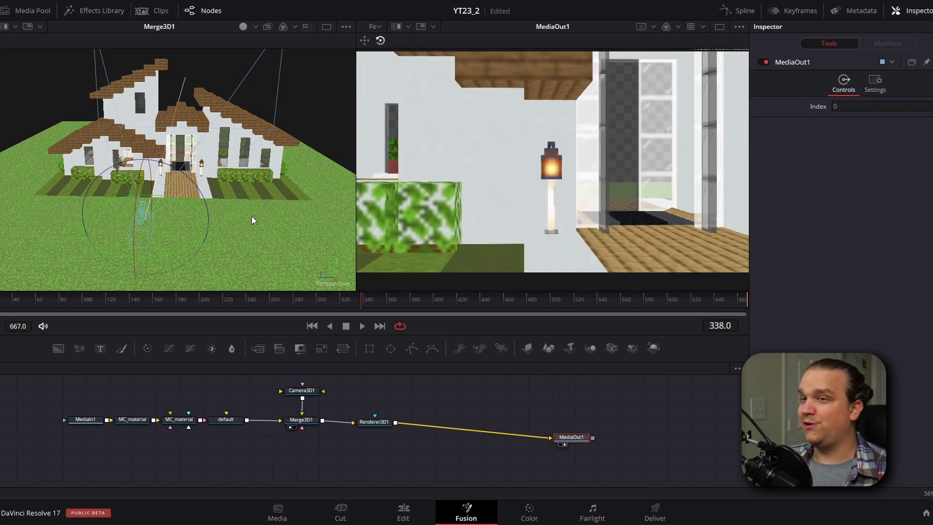
pyautogui.keyDown('alt'); pyautogui.moveTo(150, 196); pyautogui.dragTo(187, 170, button='middle'); pyautogui.keyUp('alt')
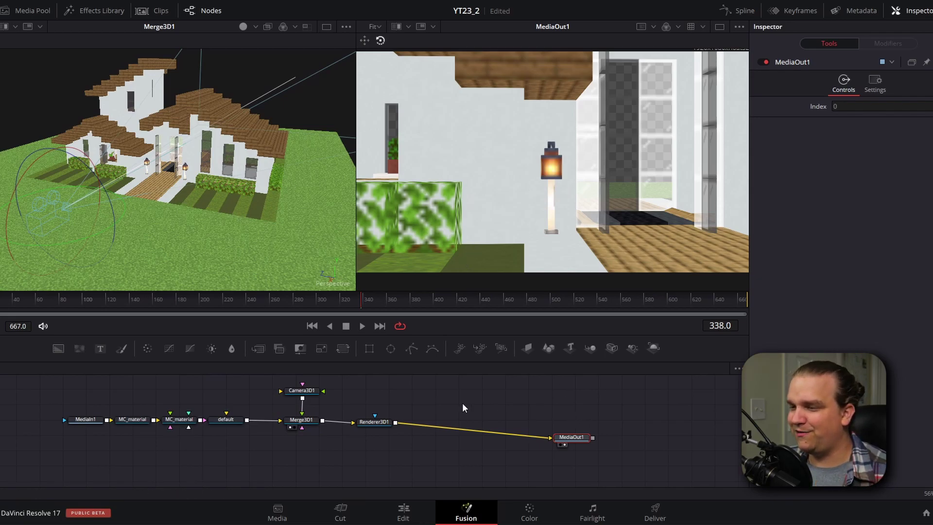
# Set Camera3D1's focal length to 18 mm and move the camera back until the whole house front is in frame
pyautogui.click(313, 393)
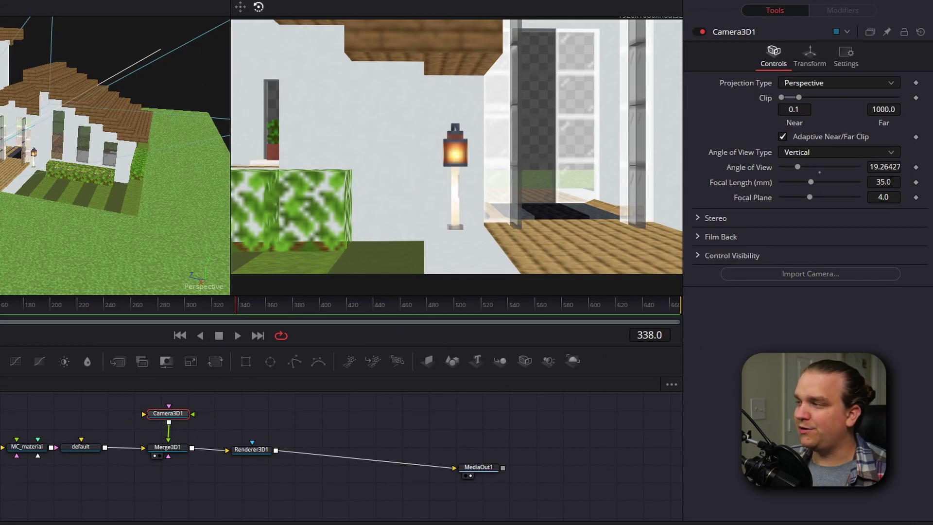
pyautogui.click(883, 182)
pyautogui.write('18')
pyautogui.press('Tab')
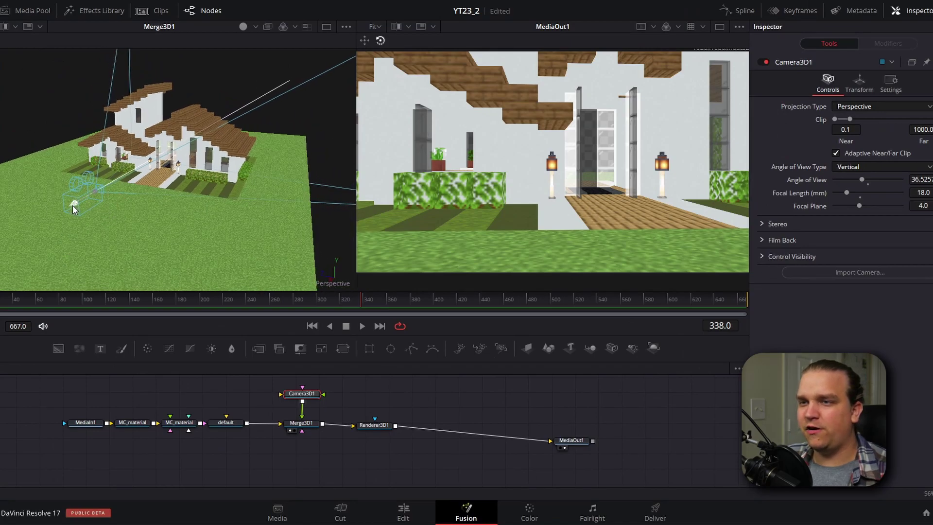
pyautogui.moveTo(73, 206); pyautogui.dragTo(15, 237)
pyautogui.moveTo(34, 197); pyautogui.dragTo(343, 188)
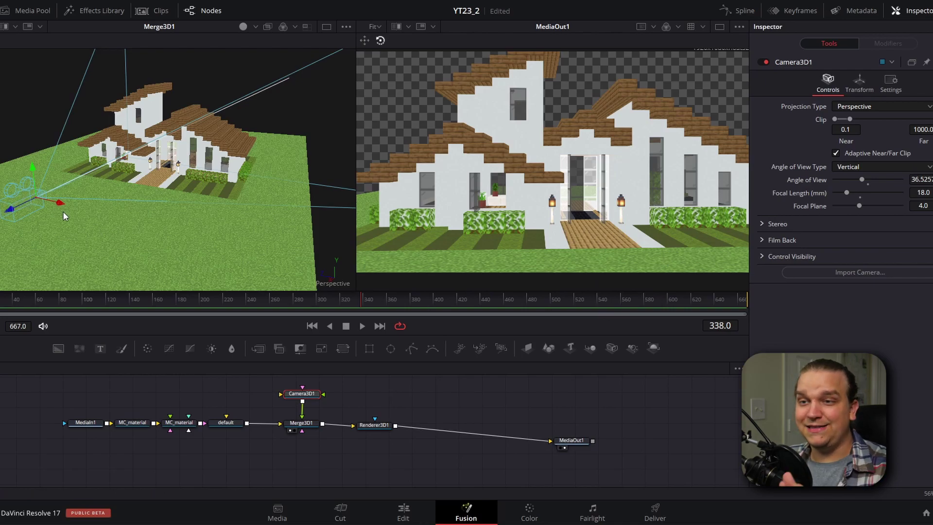
# Move the camera sideways and up to a close-up of the house's roof
pyautogui.moveTo(58, 206); pyautogui.dragTo(127, 220)
pyautogui.click(403, 514)
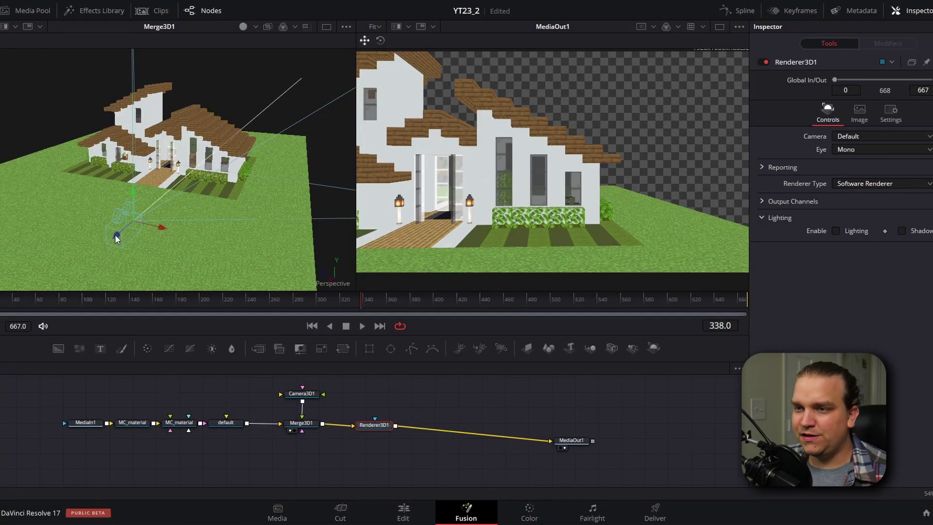
pyautogui.moveTo(119, 229); pyautogui.dragTo(183, 155)
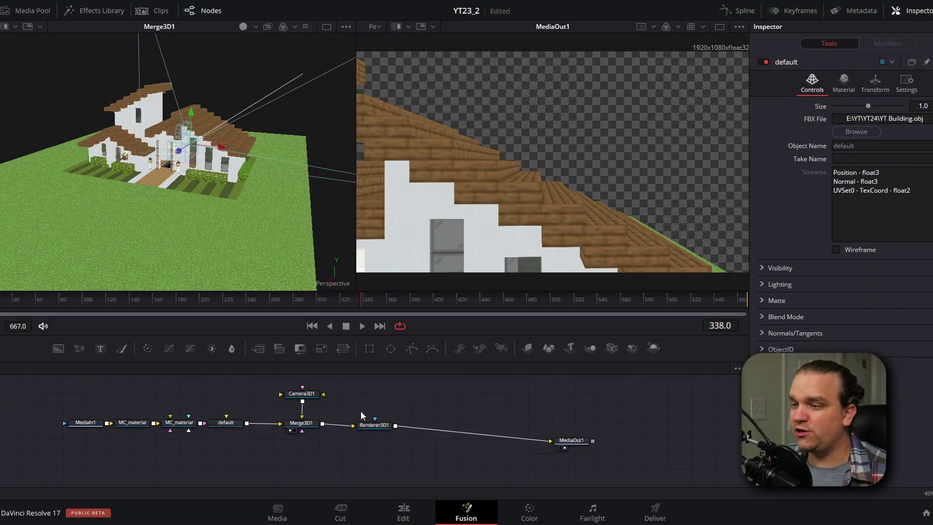
# Change Renderer3D1's renderer type to OpenGL Renderer
pyautogui.click(370, 424)
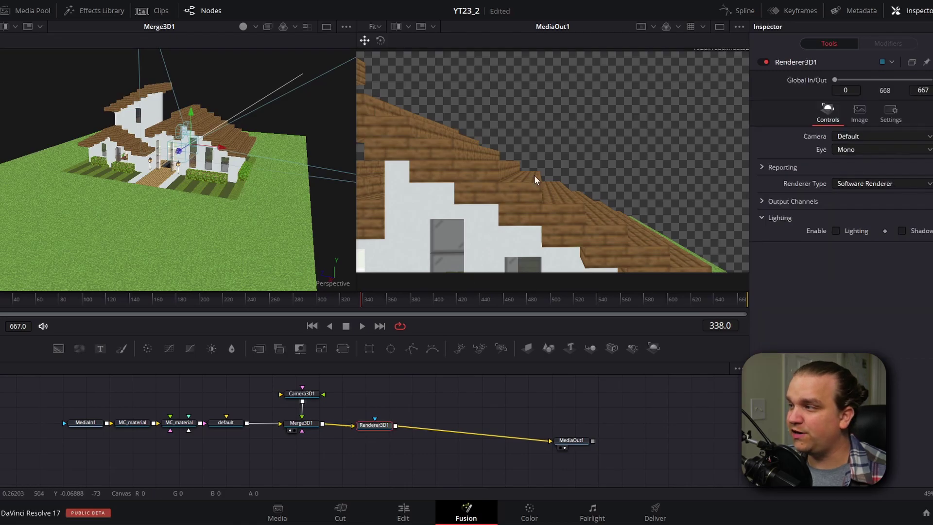
pyautogui.click(857, 181)
pyautogui.click(849, 195)
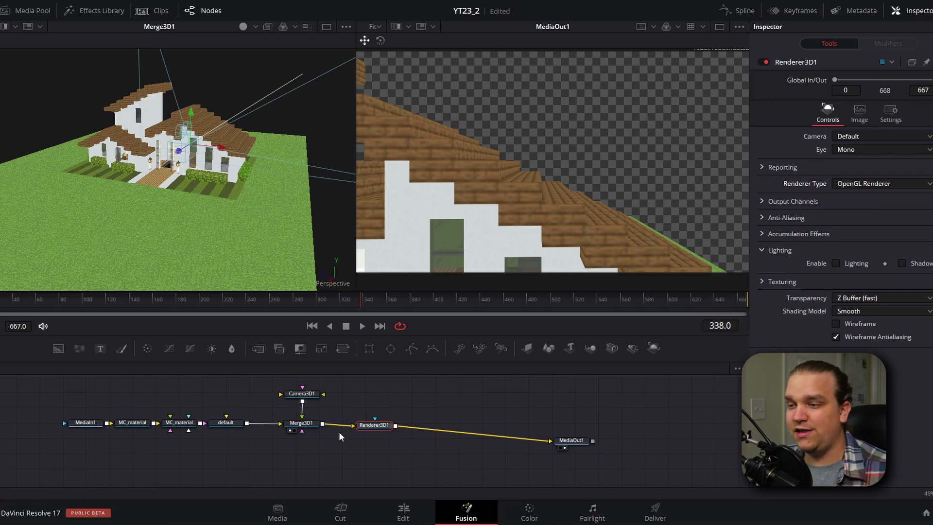
# Set the OpenGL HiQ texture filtering of the MC_material texture node after MediaIn1 to Nearest
pyautogui.click(128, 422)
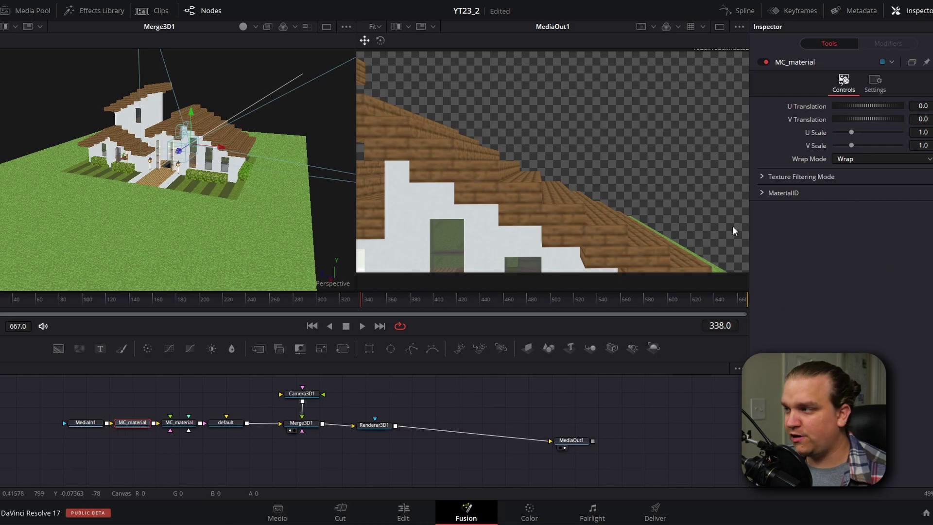
pyautogui.click(761, 176)
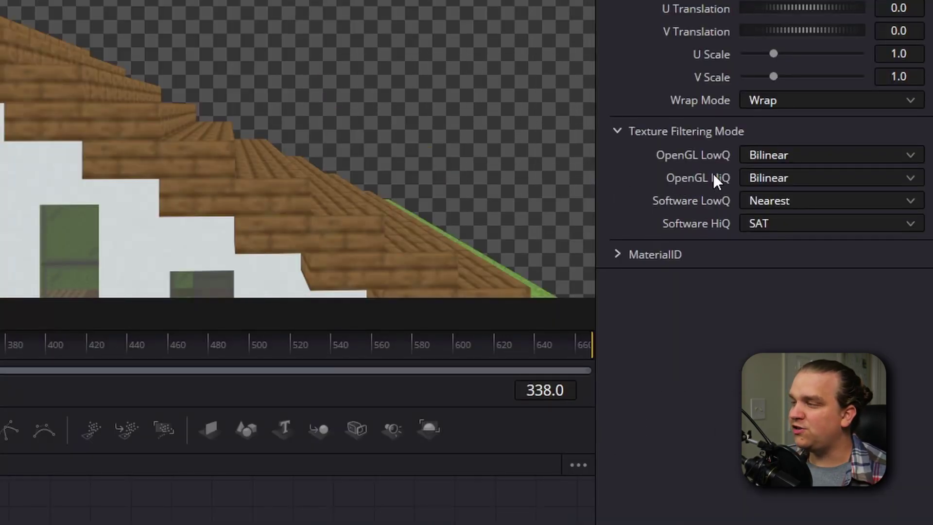
pyautogui.click(789, 179)
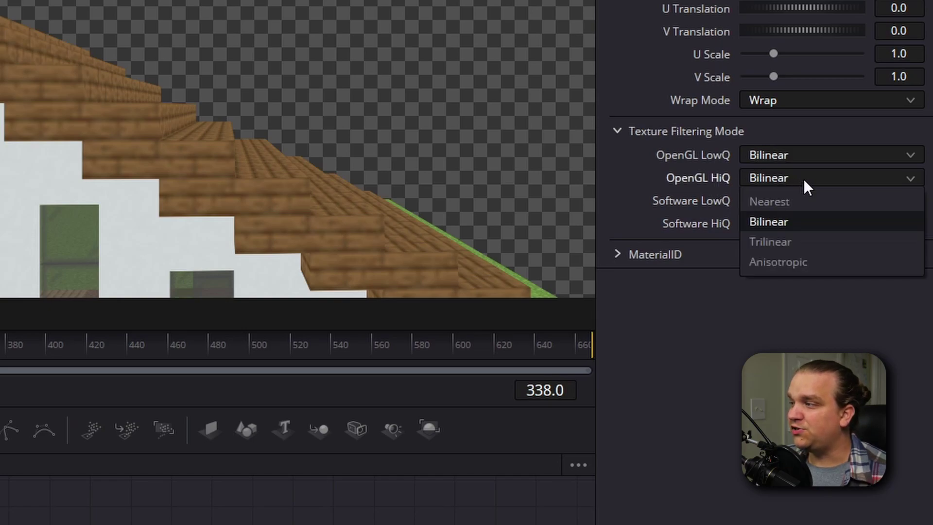
pyautogui.click(788, 200)
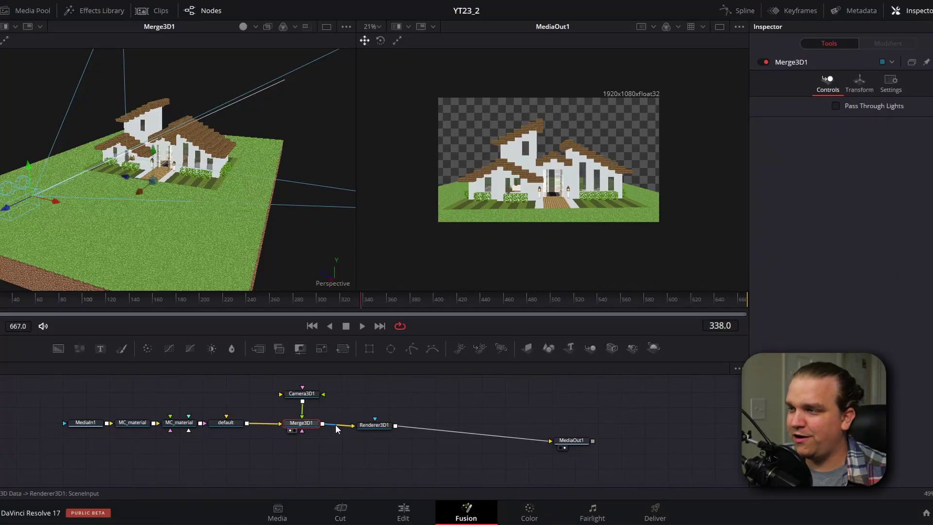
# Add a SpotLight to Merge3D1 and move it out onto the lawn in front of the house, ready for rotating
pyautogui.click(632, 348)
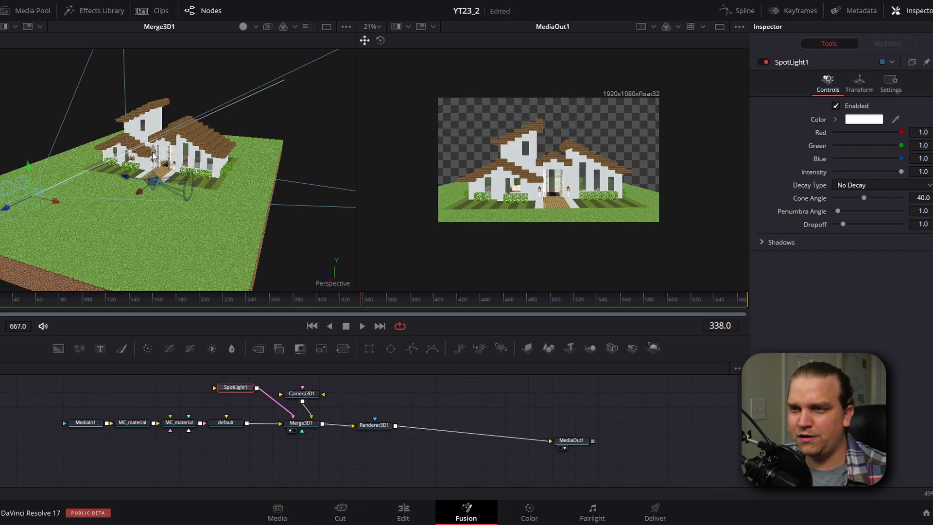
pyautogui.moveTo(153, 155); pyautogui.dragTo(80, 231)
pyautogui.keyDown('alt'); pyautogui.moveTo(80, 231); pyautogui.dragTo(182, 237, button='middle'); pyautogui.keyUp('alt')
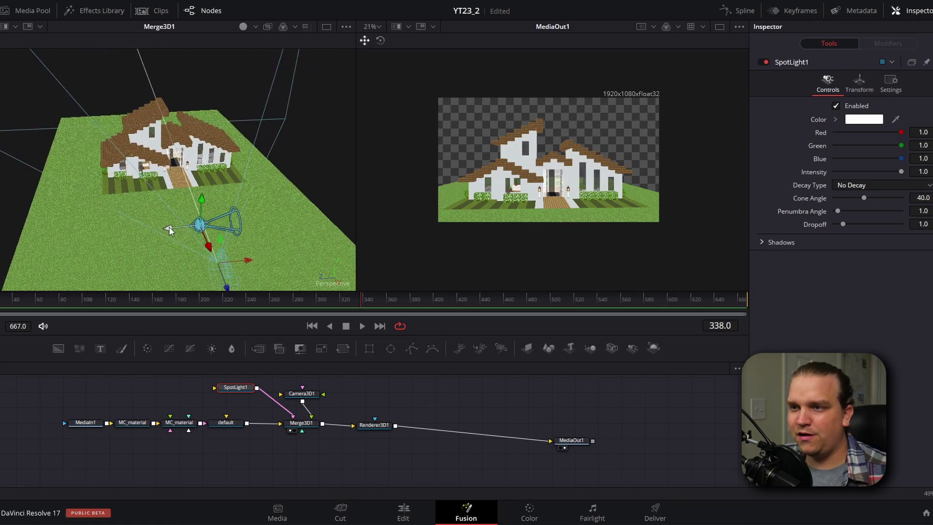
pyautogui.moveTo(170, 231); pyautogui.dragTo(139, 253)
pyautogui.press('w')
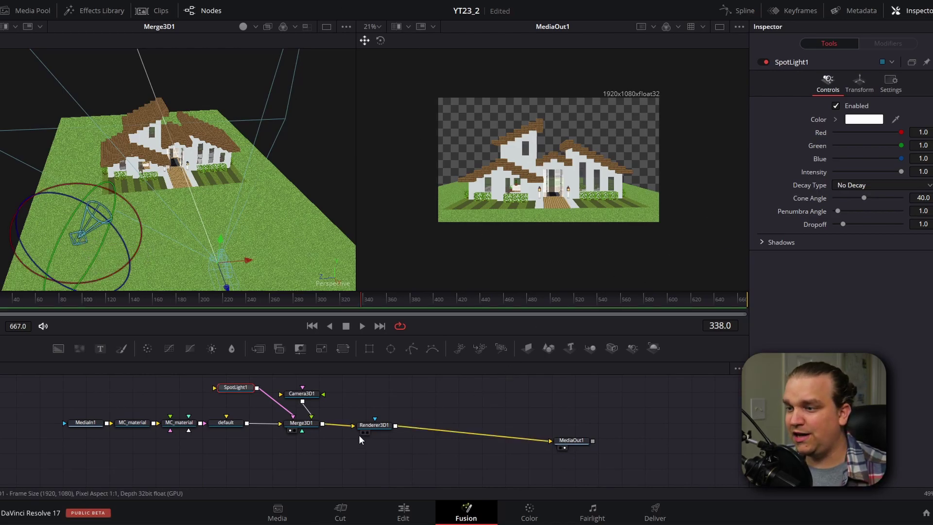
# Enable lighting in Renderer3D1 and rotate the spotlight until it illuminates the front of the house
pyautogui.click(380, 424)
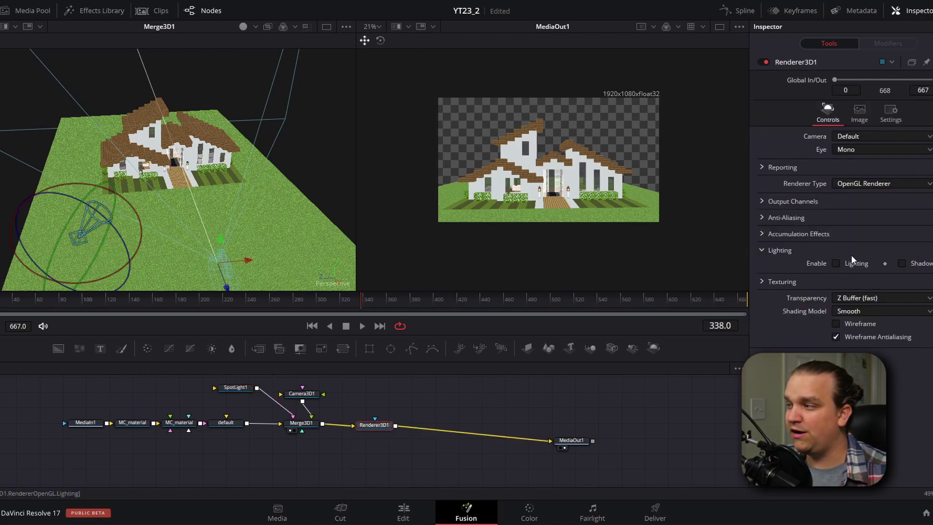
pyautogui.click(835, 263)
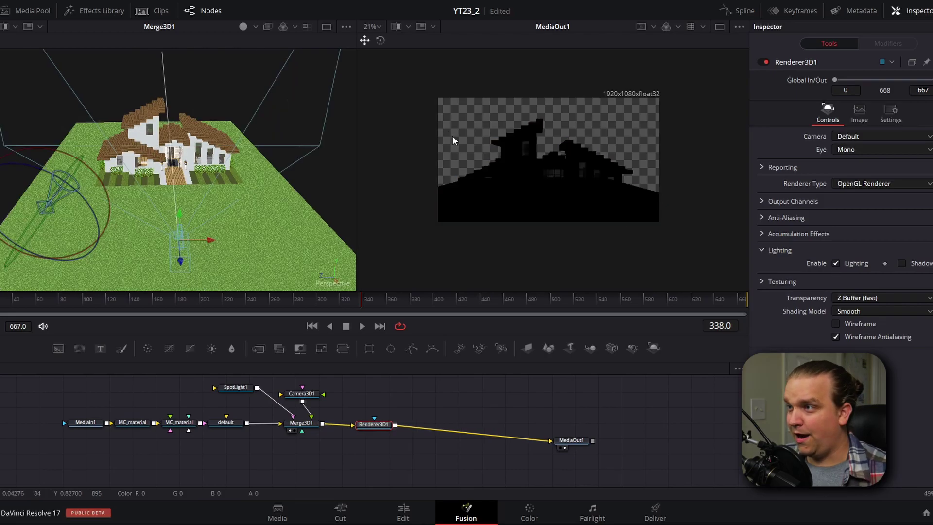
pyautogui.keyDown('alt'); pyautogui.moveTo(86, 196); pyautogui.dragTo(158, 255, button='middle'); pyautogui.keyUp('alt')
pyautogui.moveTo(212, 237)
pyautogui.keyDown('alt'); pyautogui.mouseDown(button='middle')
pyautogui.moveTo(246, 211)
pyautogui.moveTo(227, 250)
pyautogui.moveTo(220, 221)
pyautogui.mouseUp(button='middle'); pyautogui.keyUp('alt')
pyautogui.moveTo(220, 222); pyautogui.dragTo(141, 250, button='right')
pyautogui.moveTo(141, 249); pyautogui.dragTo(148, 200)
pyautogui.keyDown('alt'); pyautogui.moveTo(148, 199); pyautogui.dragTo(68, 194, button='middle'); pyautogui.keyUp('alt')
pyautogui.rightClick(202, 130)
pyautogui.click(238, 108)
pyautogui.moveTo(90, 207)
pyautogui.mouseDown()
pyautogui.moveTo(96, 220)
pyautogui.moveTo(73, 216)
pyautogui.moveTo(92, 213)
pyautogui.mouseUp()
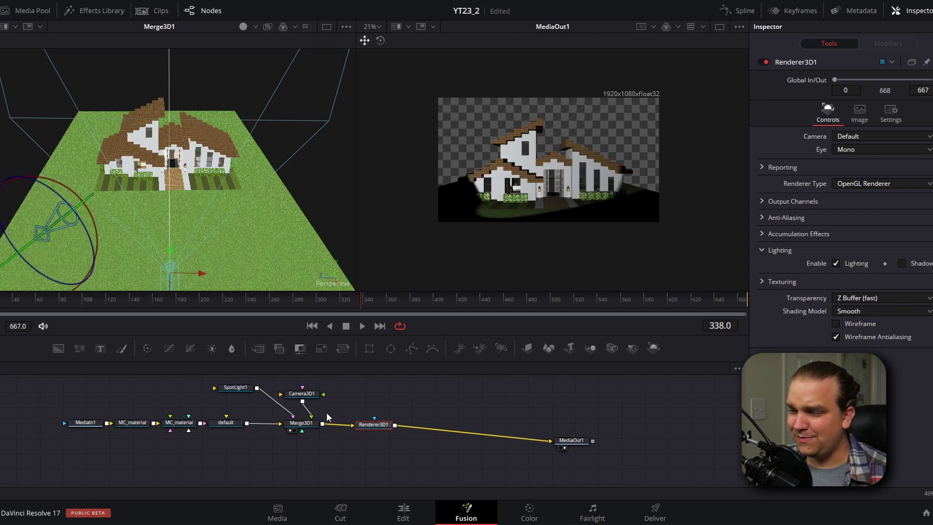
# Add an unconnected Ambient Light node below Merge3D1
pyautogui.click(407, 404)
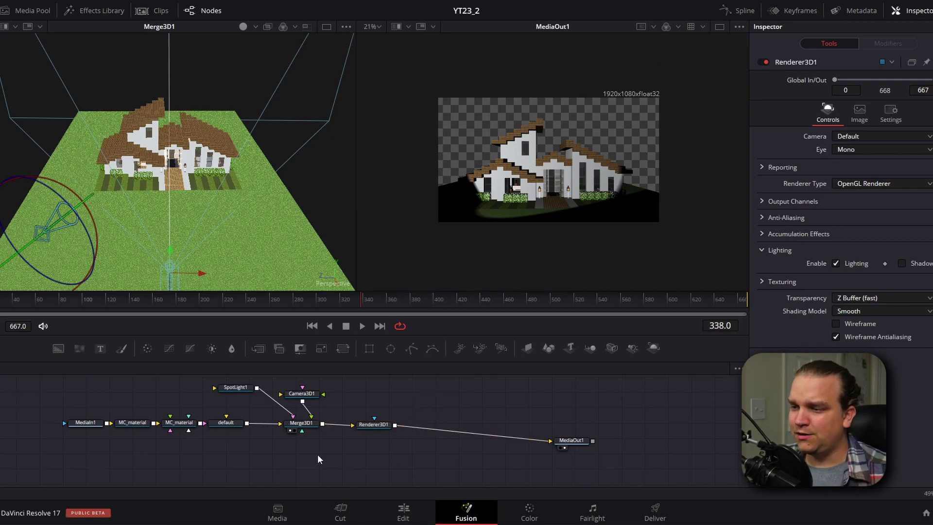
pyautogui.hotkey('shift', 'space')
pyautogui.write('ambi')
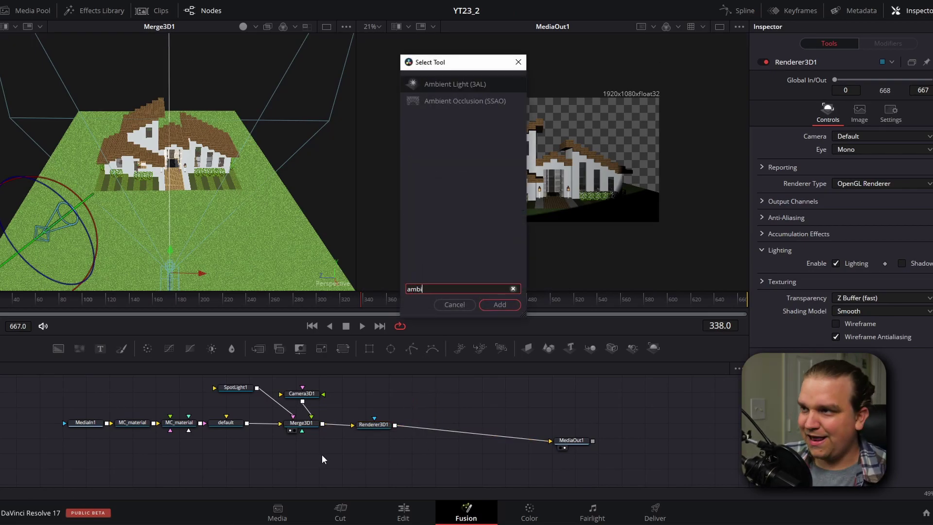
pyautogui.press('Return')
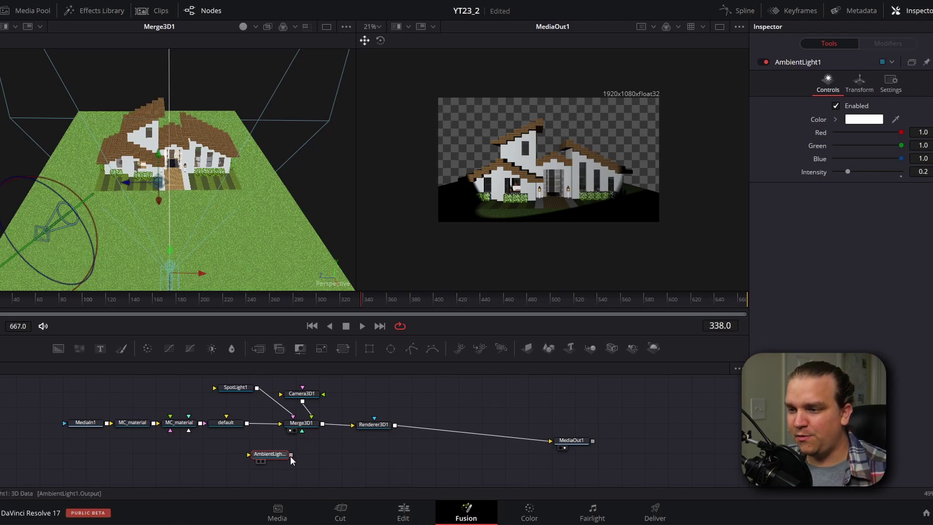
# Connect AmbientLight1 to Merge3D1 and raise its intensity to 0.362
pyautogui.moveTo(290, 456); pyautogui.dragTo(301, 423)
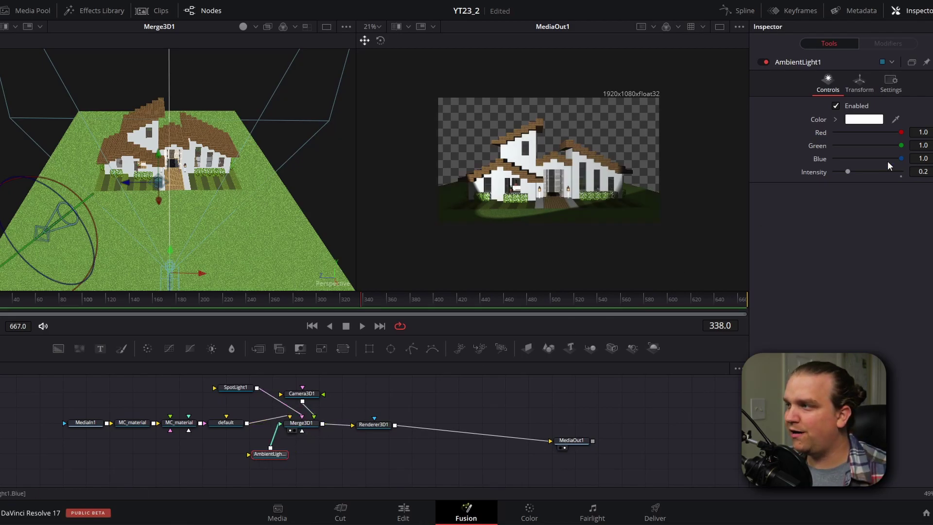
pyautogui.moveTo(848, 173); pyautogui.dragTo(858, 174)
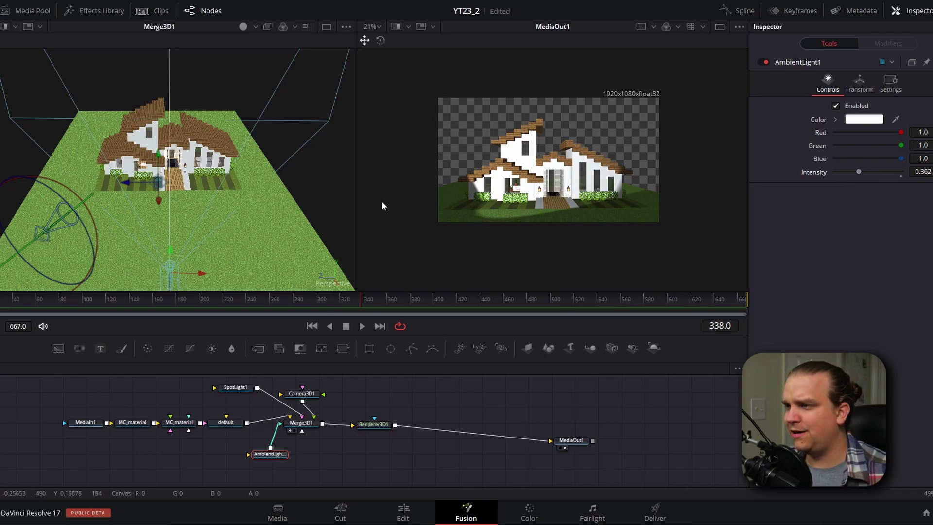
# Enable shadows in the lighting settings of Renderer3D1
pyautogui.click(373, 424)
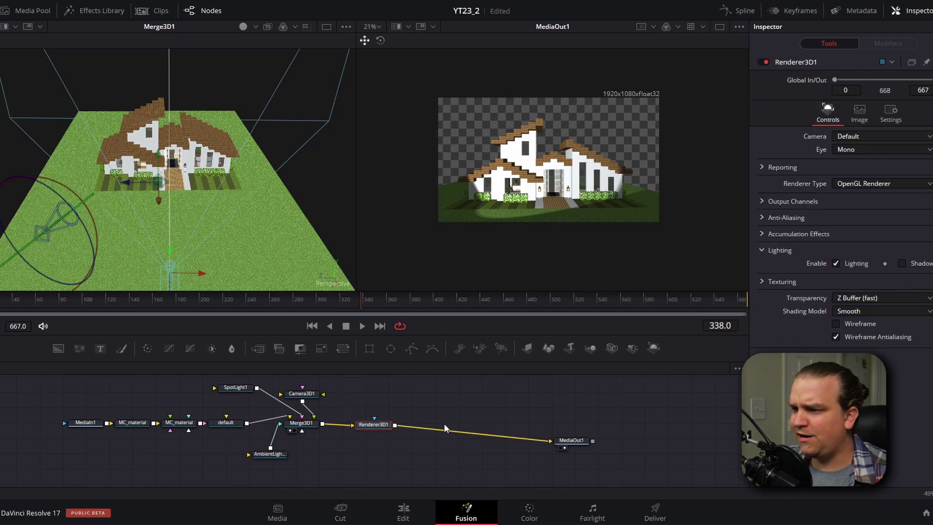
pyautogui.click(902, 263)
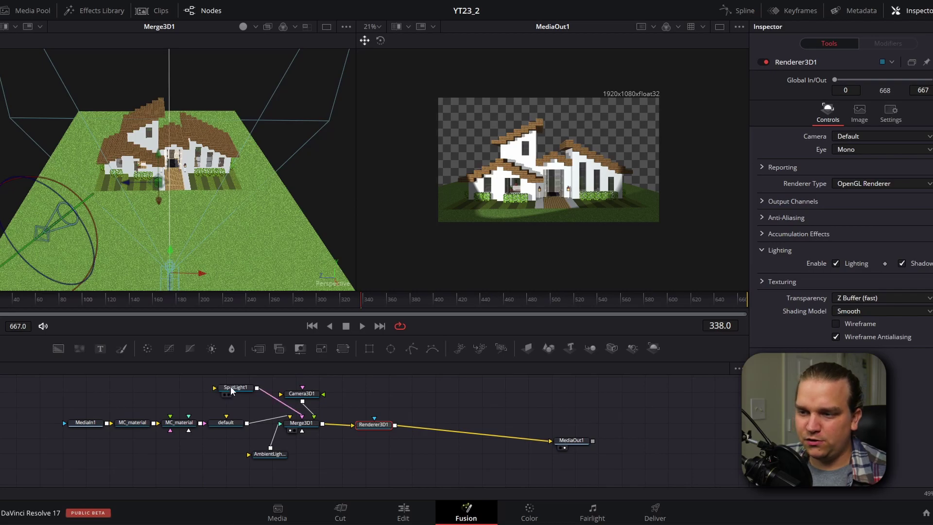
# Raise SpotLight1 high above the lawn beside the house and rotate it downward so it shines on the building
pyautogui.click(232, 387)
pyautogui.scroll(-3, 115, 185)
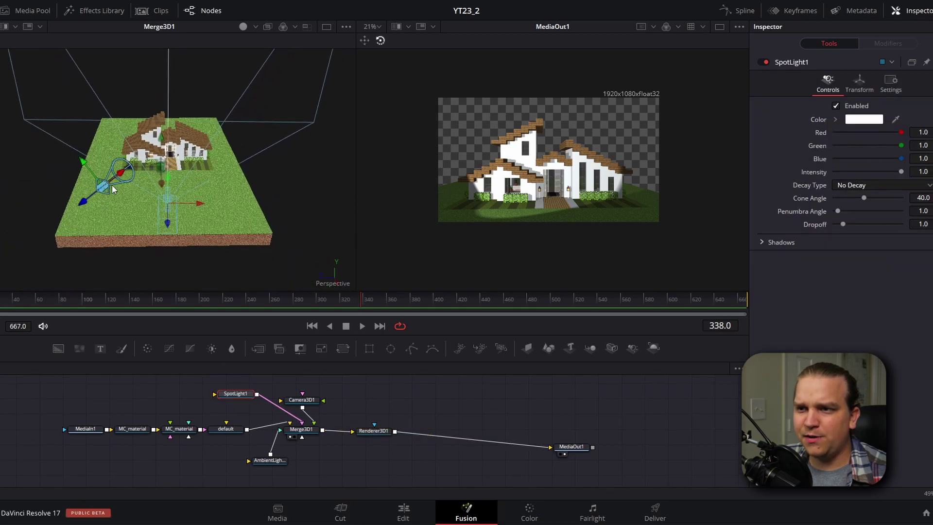
pyautogui.moveTo(120, 175); pyautogui.dragTo(14, 54)
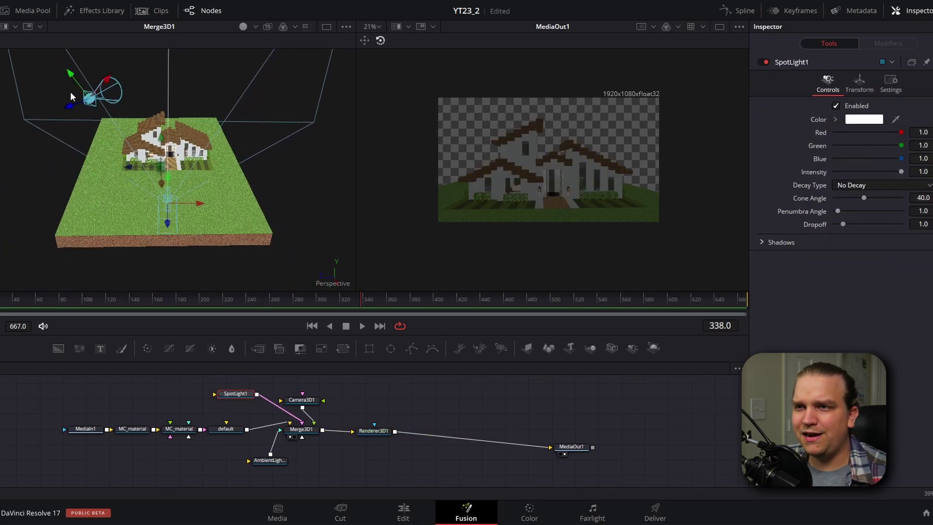
pyautogui.press('r')
pyautogui.moveTo(71, 93); pyautogui.dragTo(83, 116)
# Tint SpotLight1 a pale warm peach, with red 1.0, green about 0.92 and blue about 0.85
pyautogui.click(854, 121)
pyautogui.click(553, 250)
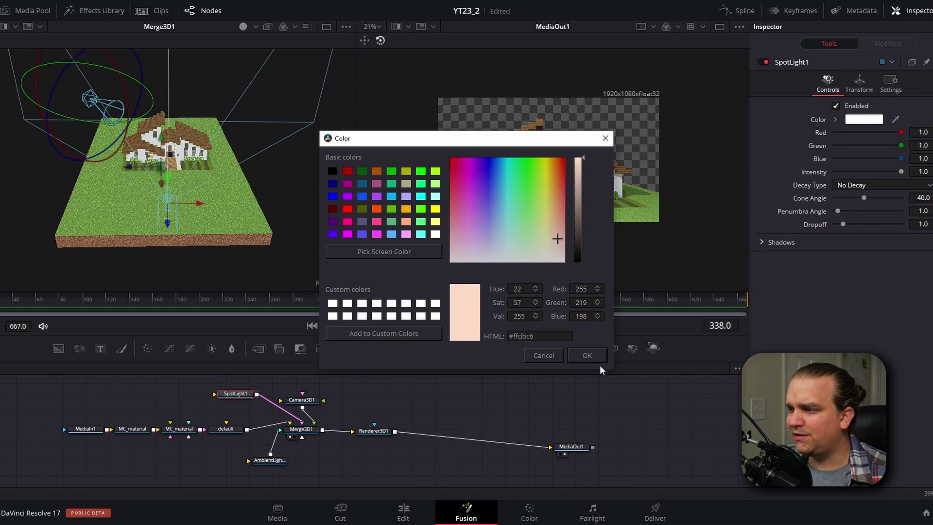
pyautogui.click(589, 355)
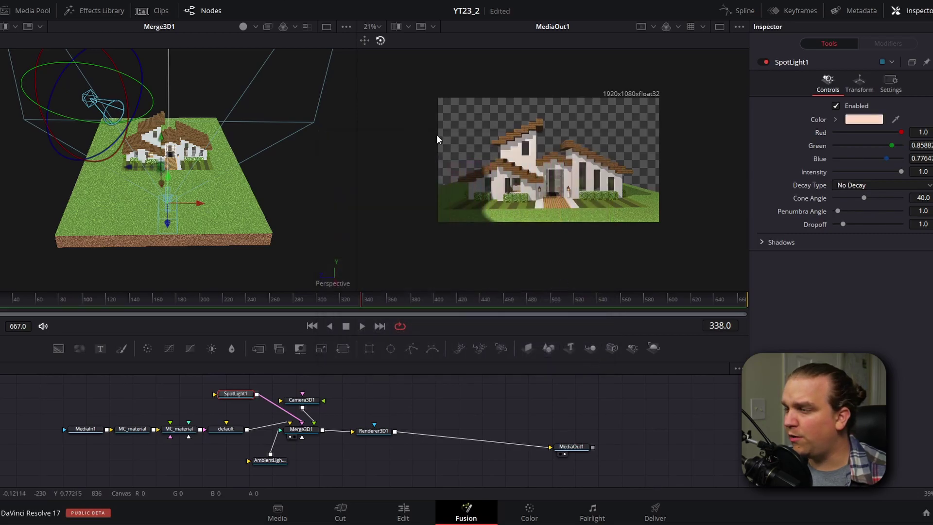
pyautogui.click(871, 120)
pyautogui.click(556, 246)
pyautogui.click(586, 354)
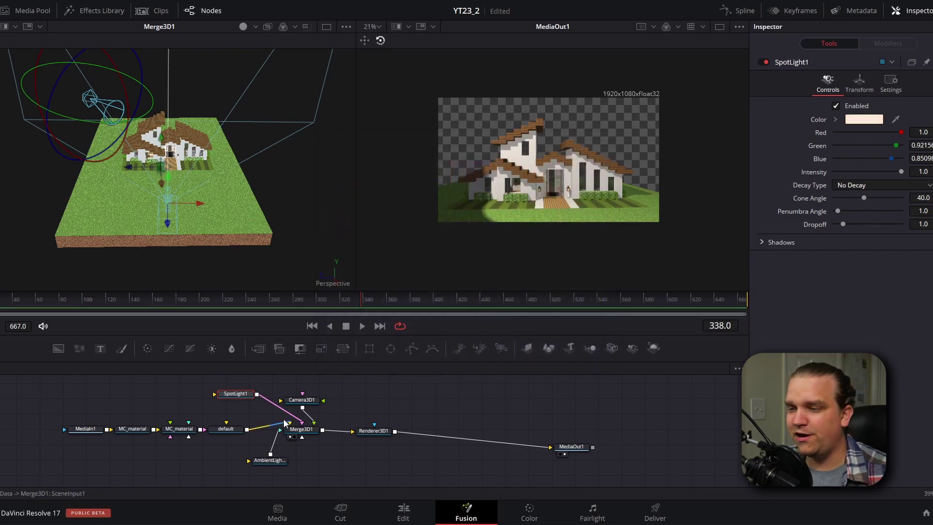
# Add a second SpotLight connected to Merge3D1 and move it out past the right side of the house
pyautogui.click(397, 400)
pyautogui.moveTo(633, 348); pyautogui.dragTo(291, 389)
pyautogui.moveTo(420, 397); pyautogui.dragTo(348, 385)
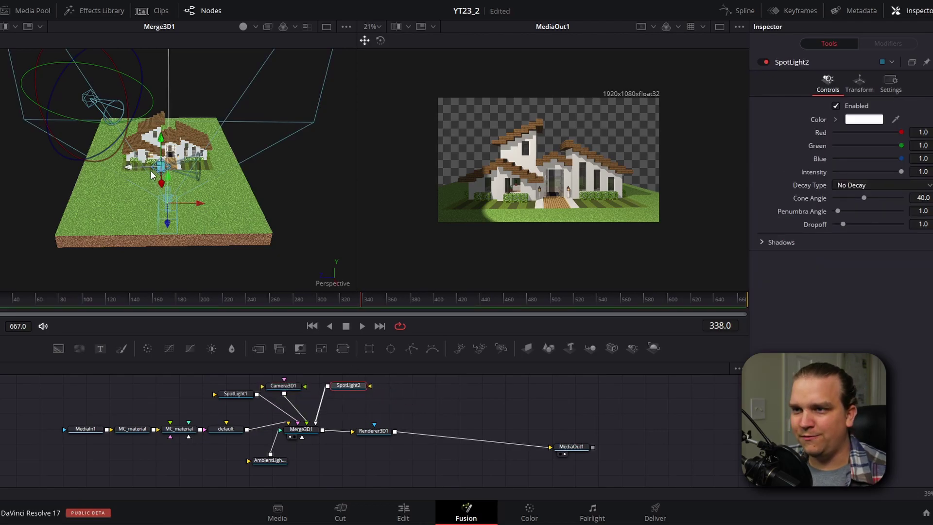
pyautogui.moveTo(152, 176); pyautogui.dragTo(261, 179)
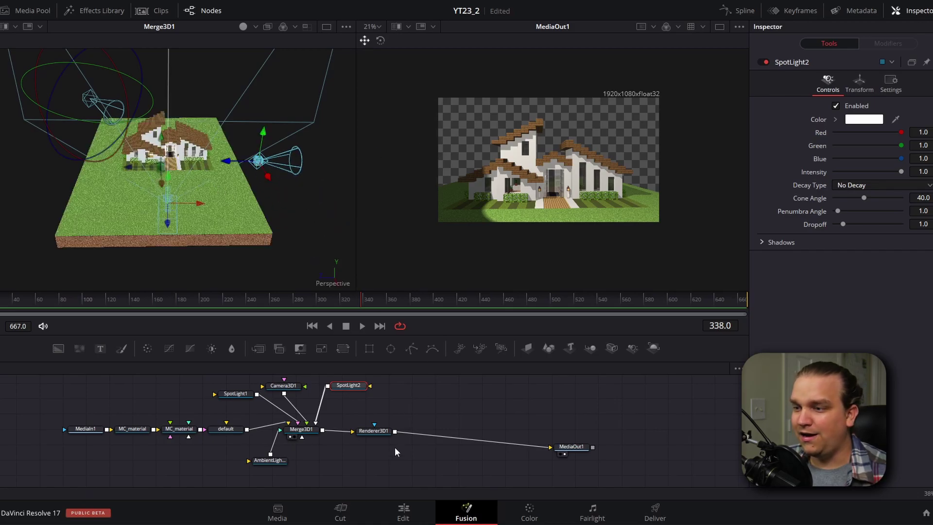
# Narrow SpotLight2's cone angle to 15.59 and shift the light along X toward the front of the house
pyautogui.moveTo(867, 199); pyautogui.dragTo(845, 200)
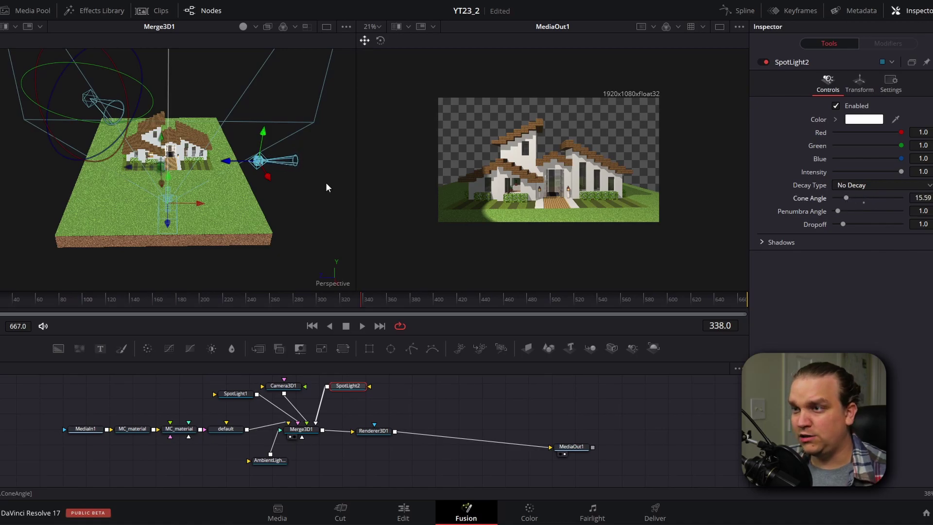
pyautogui.press('w')
pyautogui.keyDown('alt'); pyautogui.moveTo(228, 188); pyautogui.dragTo(115, 178, button='middle'); pyautogui.keyUp('alt')
pyautogui.rightClick(173, 183)
pyautogui.press('Escape')
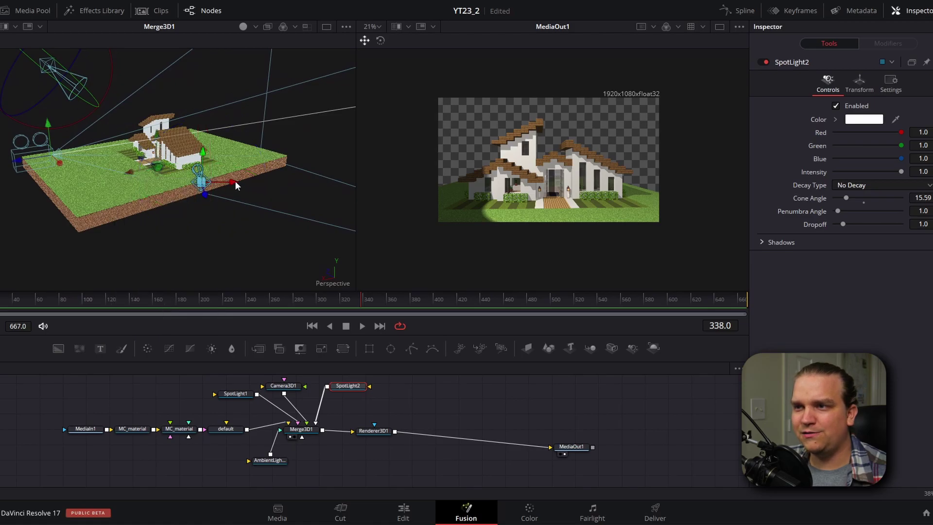
pyautogui.moveTo(235, 182); pyautogui.dragTo(207, 197)
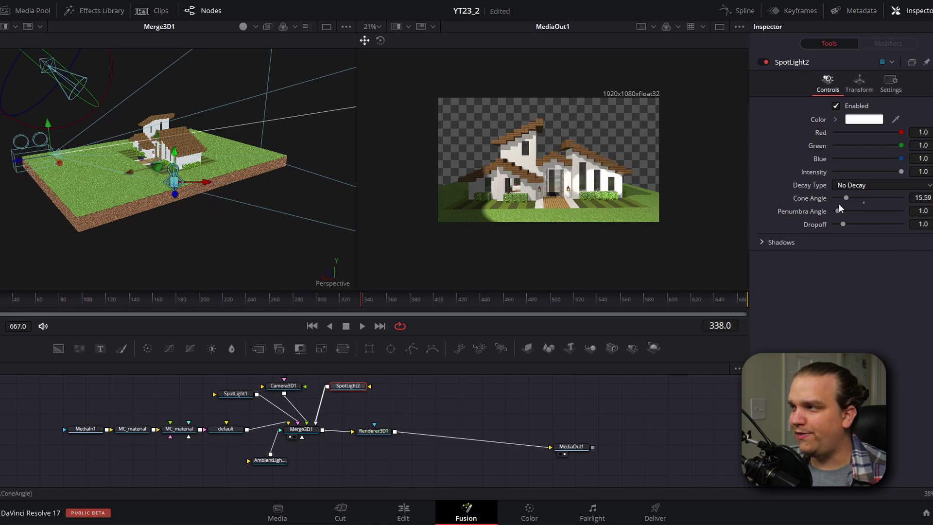
# Color SpotLight2 mint green (#60ffb8) and nudge it slightly farther forward along X
pyautogui.click(863, 119)
pyautogui.moveTo(489, 246); pyautogui.dragTo(516, 196)
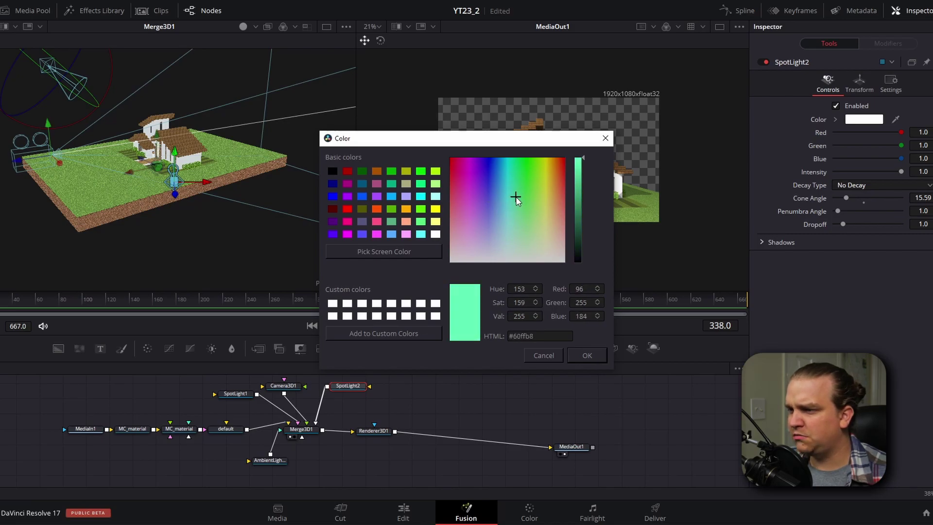
pyautogui.click(586, 355)
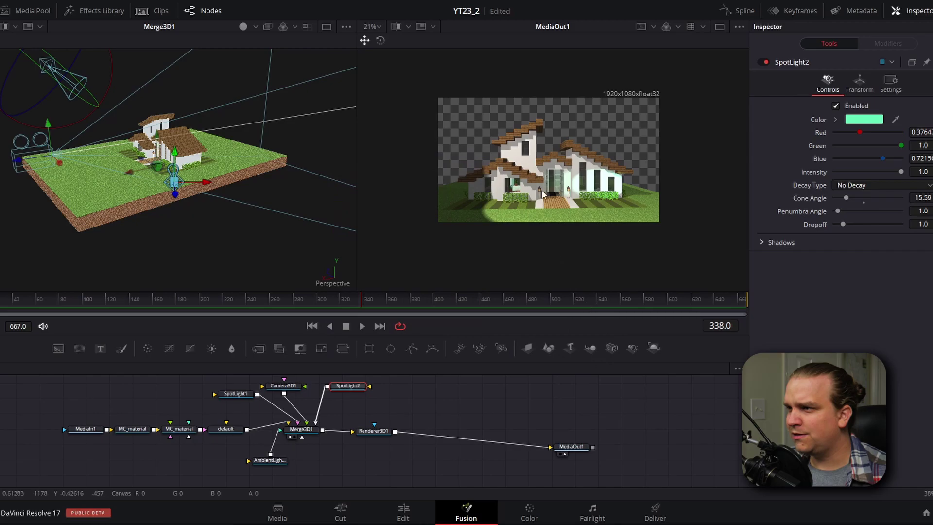
pyautogui.scroll(5, 486, 194)
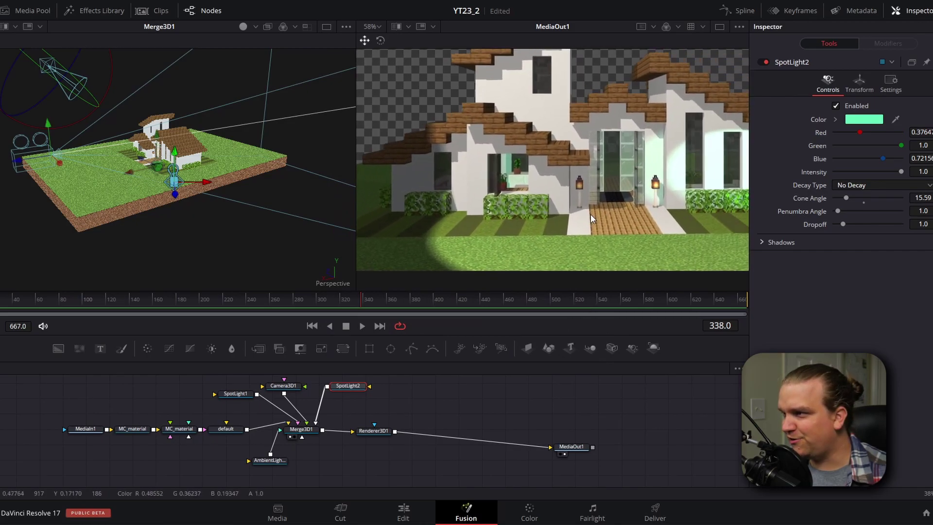
pyautogui.keyDown('ctrl'); pyautogui.scroll(-4, 585, 220); pyautogui.keyUp('ctrl')
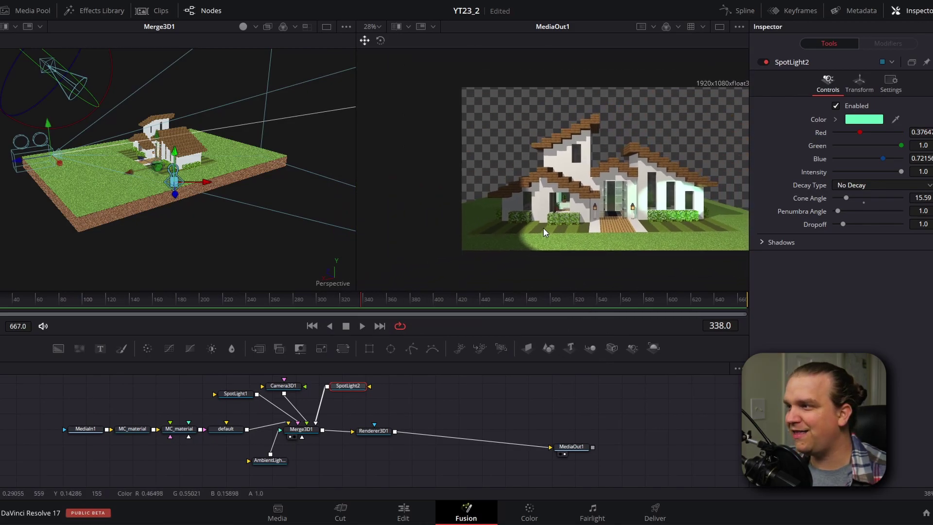
pyautogui.keyDown('ctrl'); pyautogui.scroll(1, 543, 229); pyautogui.keyUp('ctrl')
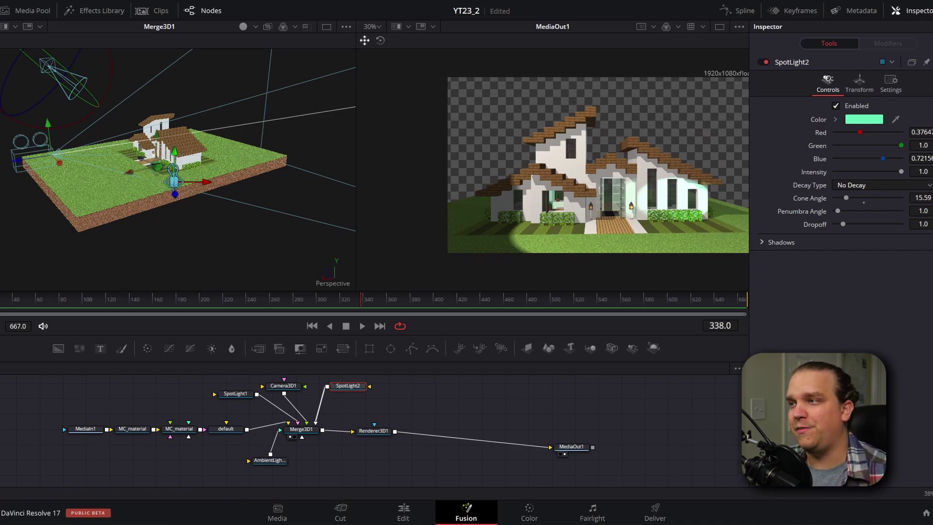
pyautogui.moveTo(204, 183); pyautogui.dragTo(194, 226)
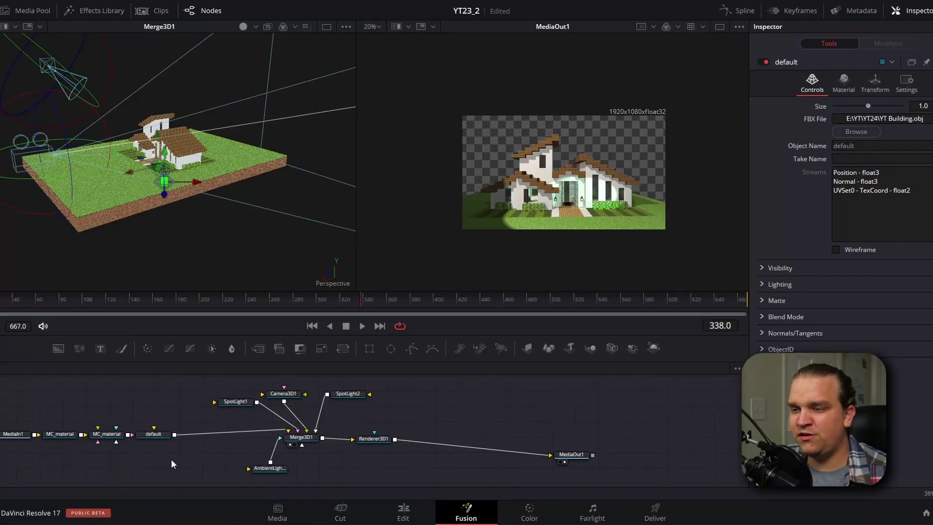
# Keyframe the default building node's Y rotation to 360 at frame 667 and scrub through the resulting turn
pyautogui.click(154, 437)
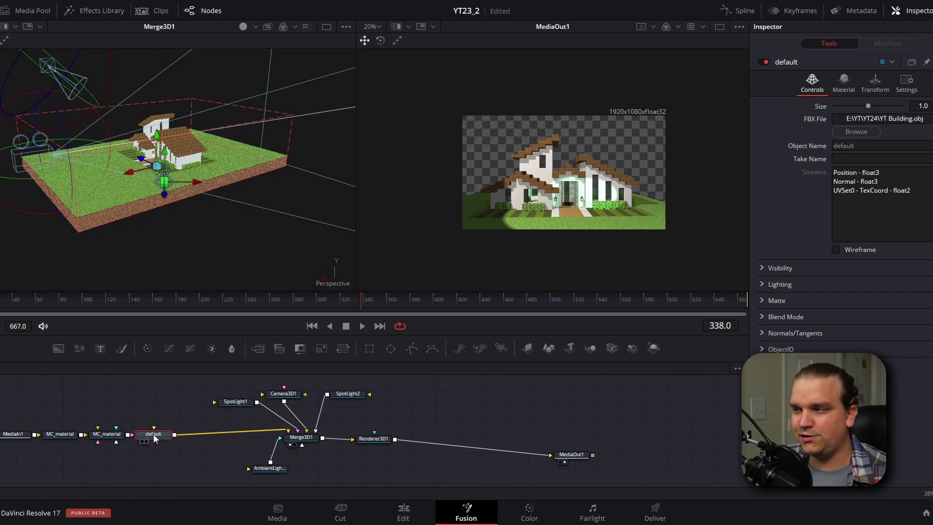
pyautogui.click(873, 85)
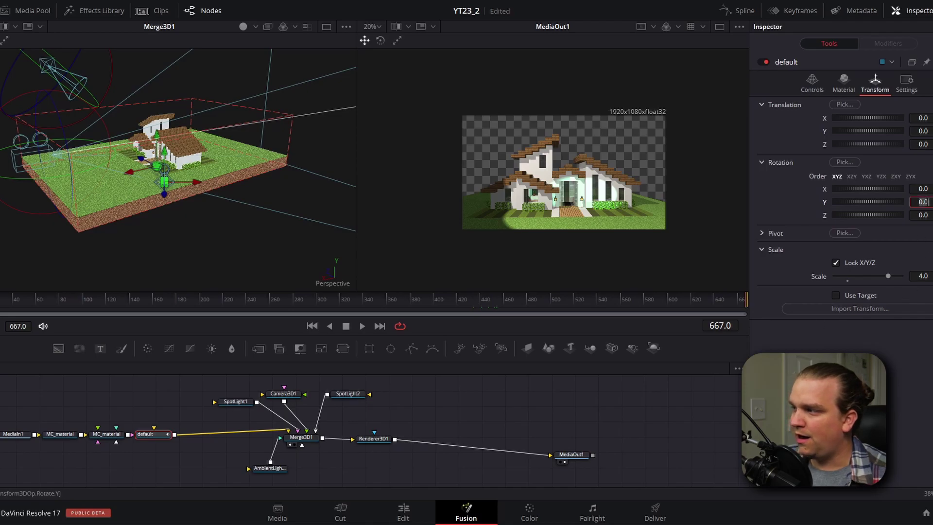
pyautogui.write('360')
pyautogui.press('Tab')
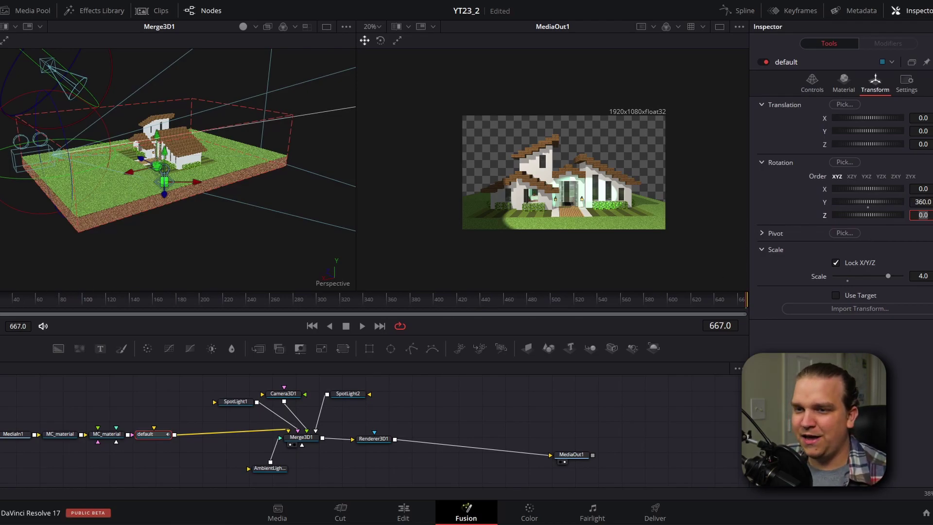
pyautogui.moveTo(5, 299); pyautogui.dragTo(588, 281)
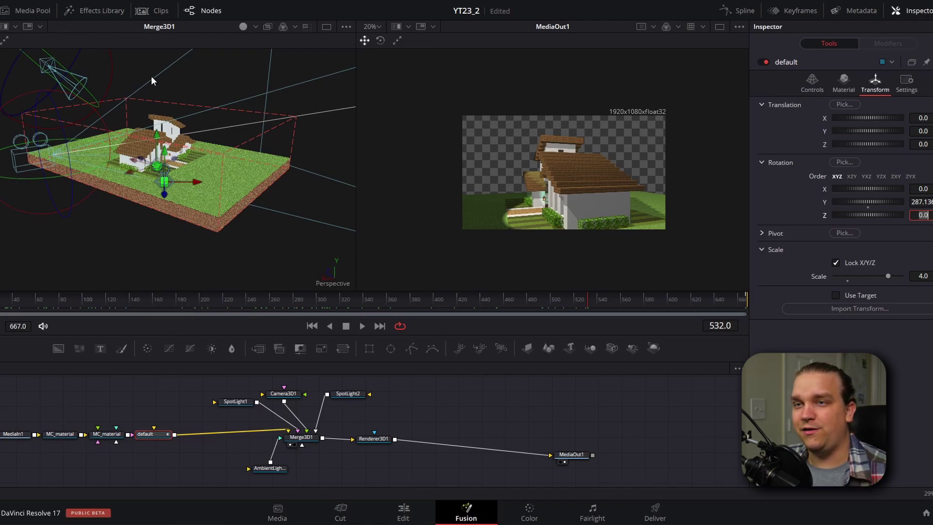
pyautogui.moveTo(204, 299); pyautogui.dragTo(745, 298)
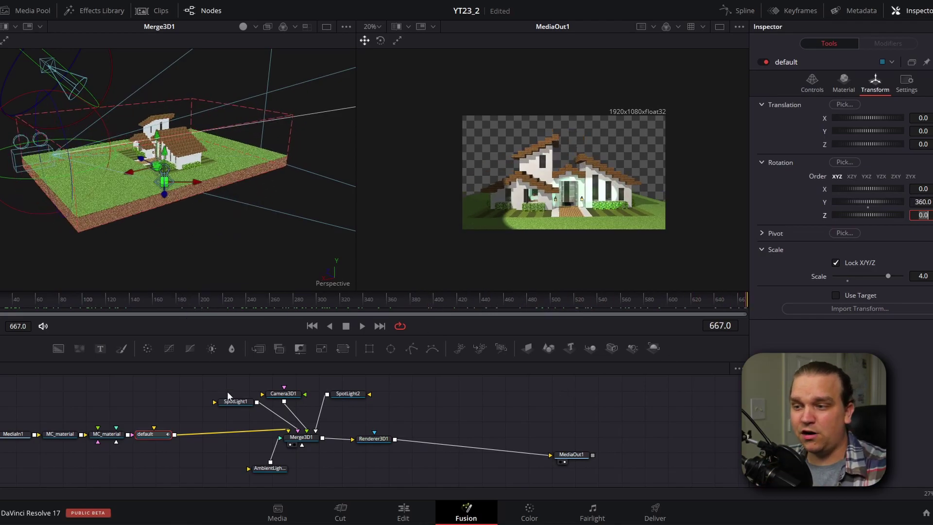
pyautogui.moveTo(304, 300); pyautogui.dragTo(54, 317)
pyautogui.click(156, 474)
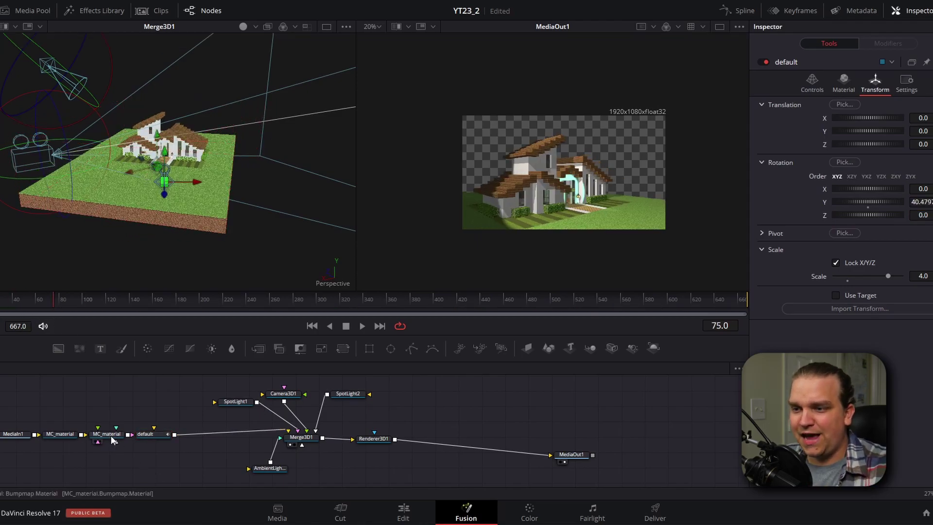
# Insert a Merge 3D node after the default node and reconnect both spotlights and the ambient light to it
pyautogui.click(151, 434)
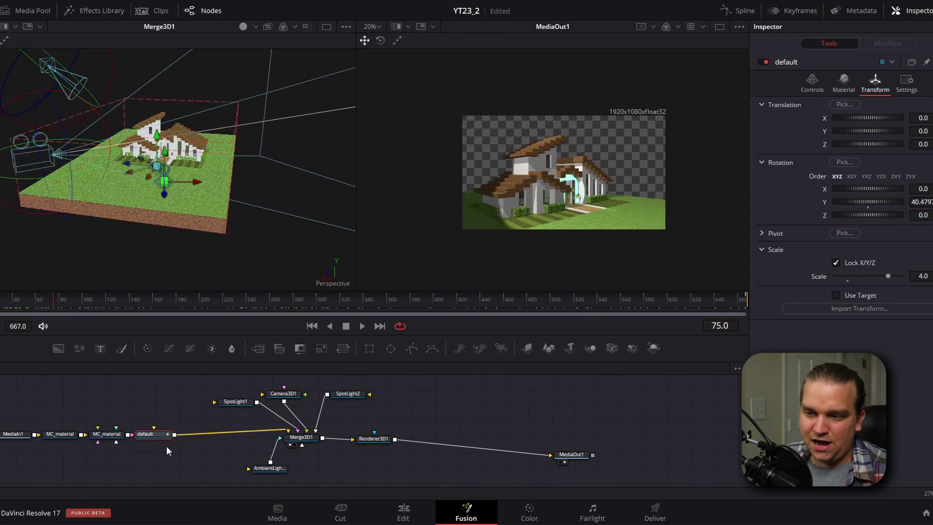
pyautogui.hotkey('shift', 'space')
pyautogui.write('merg')
pyautogui.press('Down')
pyautogui.press('Down')
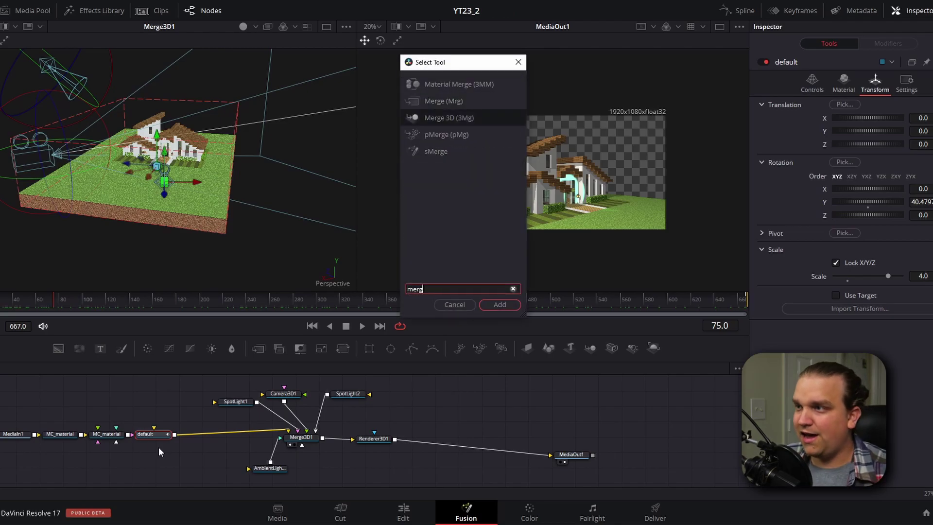
pyautogui.press('Return')
pyautogui.moveTo(197, 434); pyautogui.dragTo(219, 437)
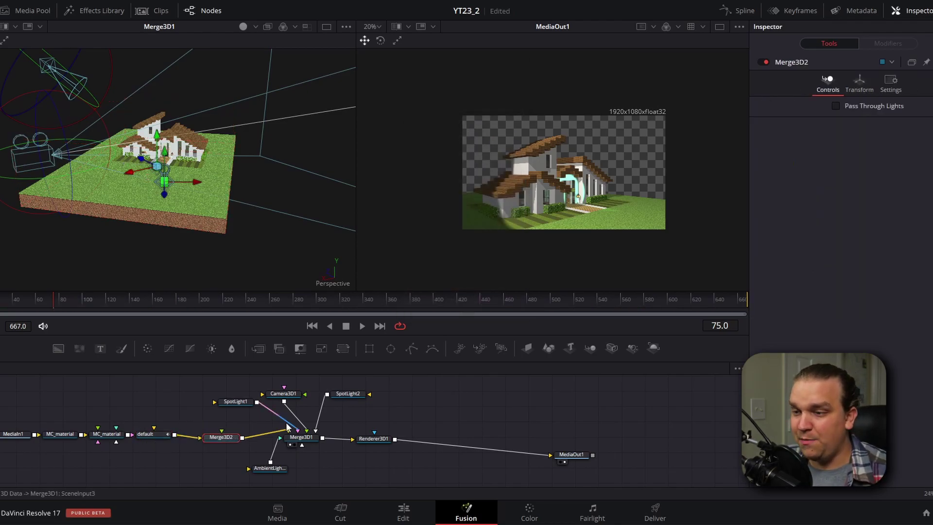
pyautogui.moveTo(283, 424); pyautogui.dragTo(222, 436)
pyautogui.moveTo(314, 430); pyautogui.dragTo(232, 431)
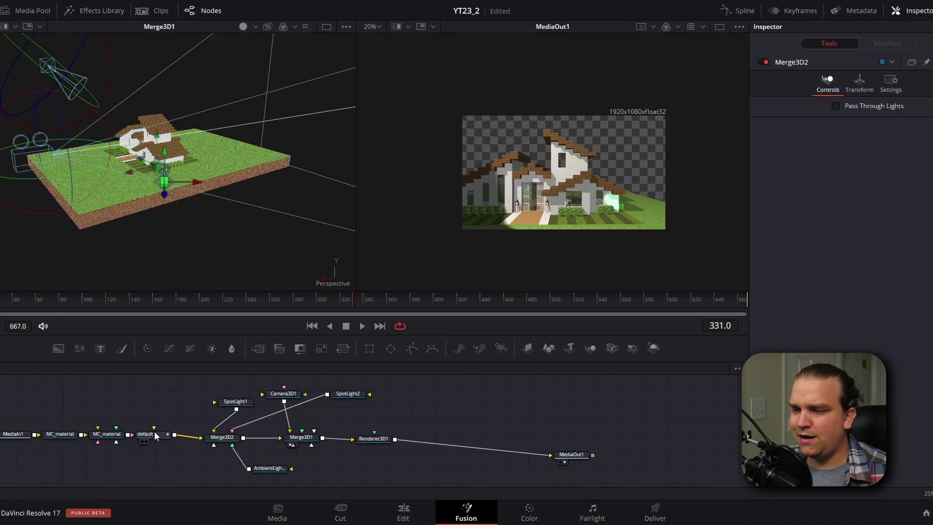
# Remove the Y rotation animation from the default building node, returning its Y rotation to 0
pyautogui.click(153, 434)
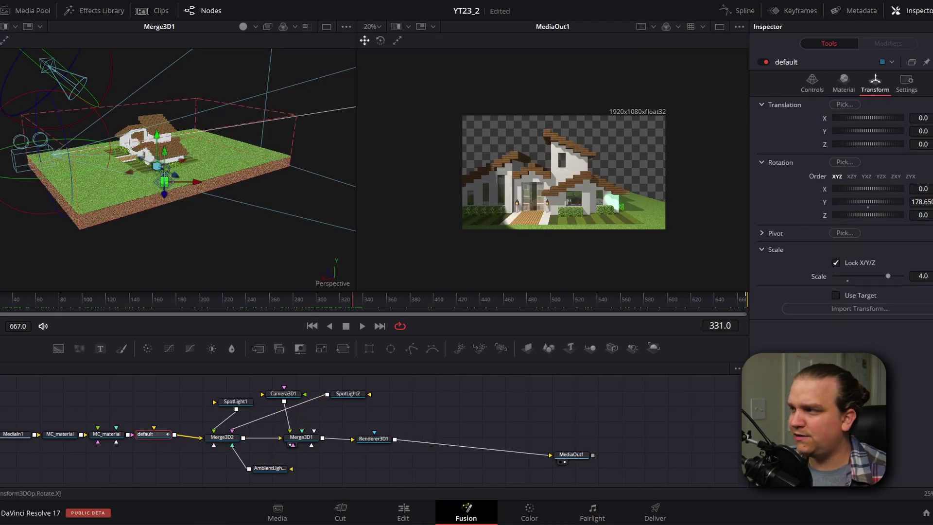
pyautogui.press('End')
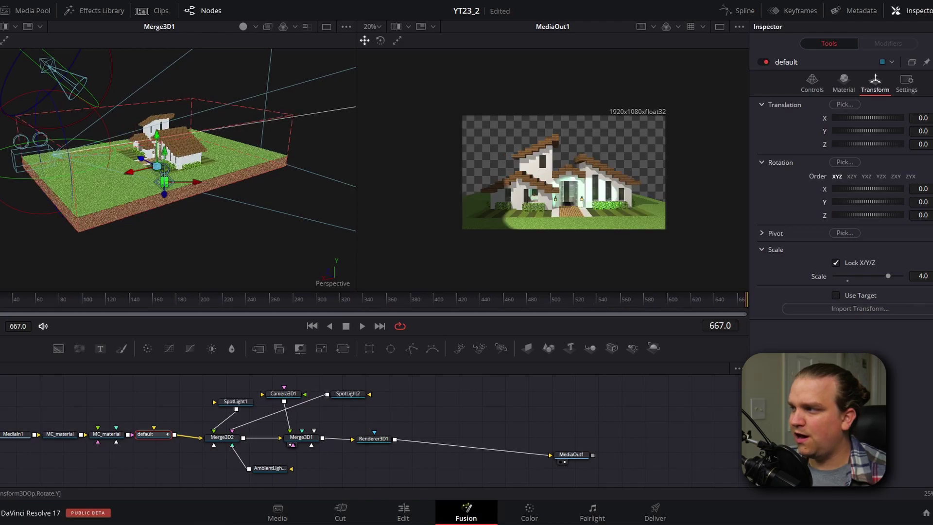
# Try rotating Merge3D2 around Y to turn the house and lights together, and undo the rotation
pyautogui.click(224, 438)
pyautogui.click(223, 438)
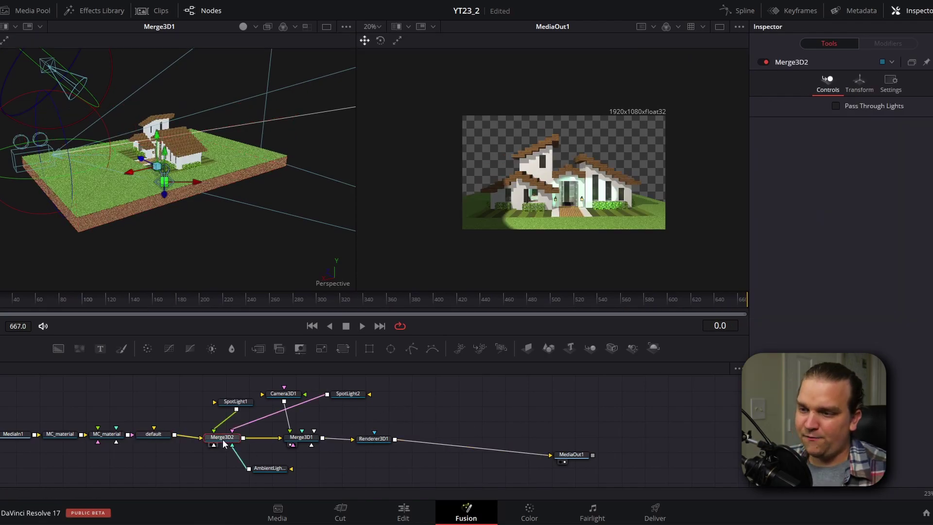
pyautogui.click(859, 87)
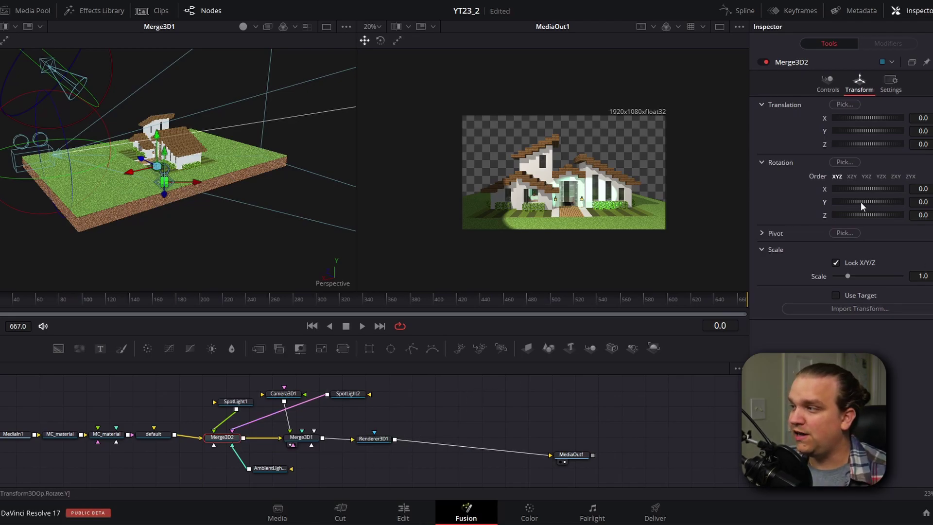
pyautogui.moveTo(861, 202); pyautogui.dragTo(932, 201)
pyautogui.hotkey('ctrl', 'z')
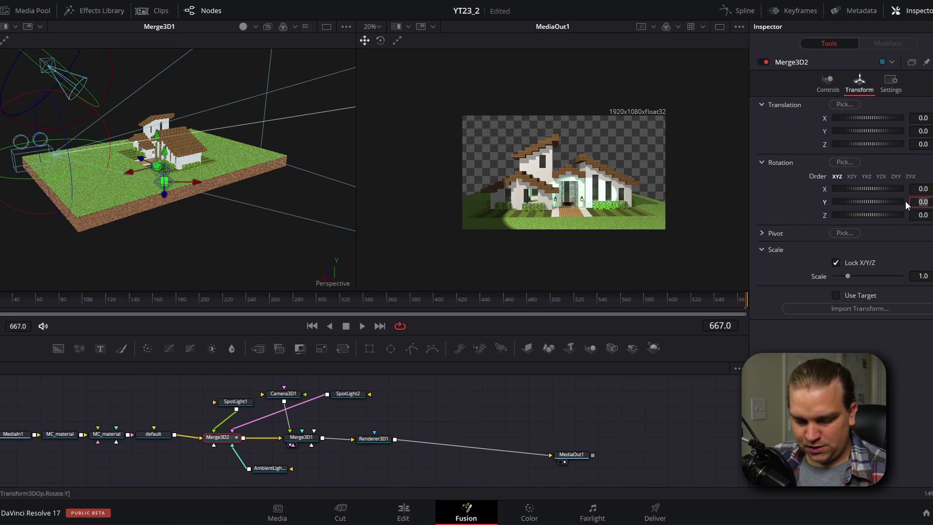
# Try animating Merge3D2's Y rotation to 360 at frame 667, and reset the rotation to 0
pyautogui.press('Tab')
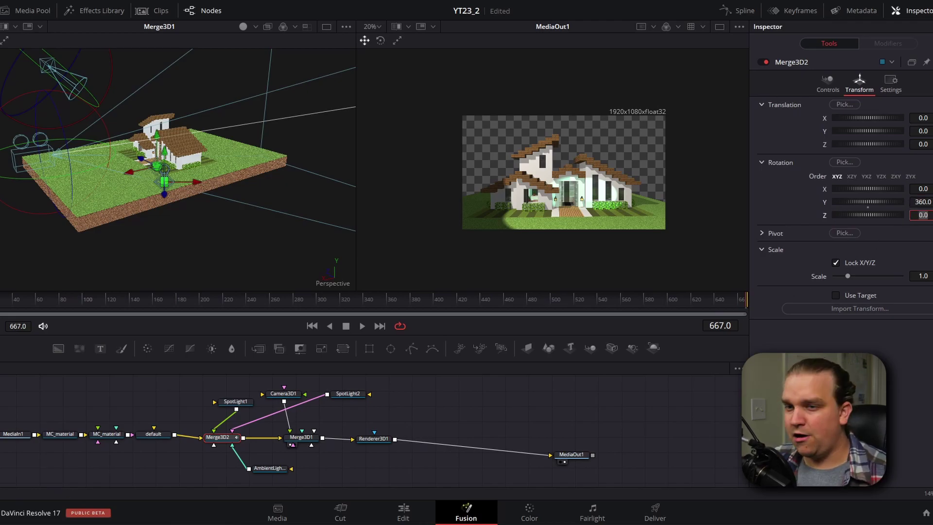
pyautogui.press('space')
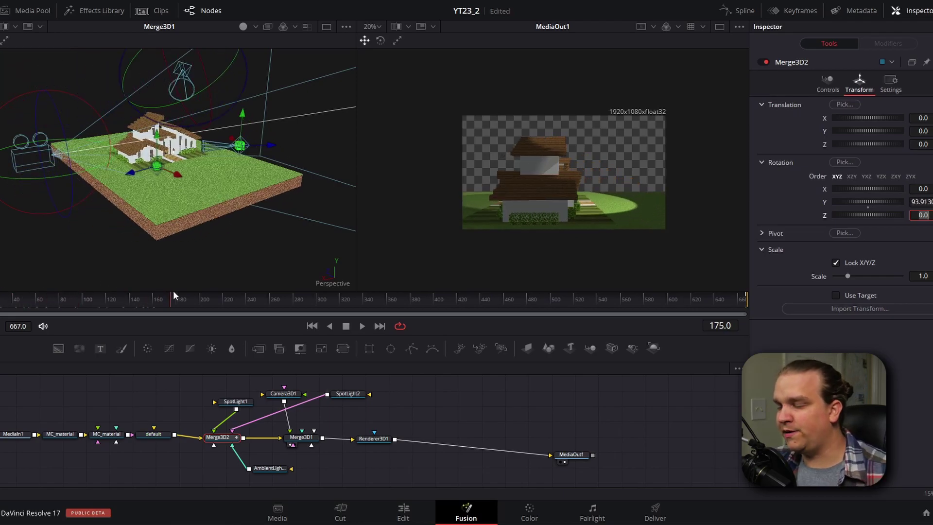
pyautogui.click(211, 289)
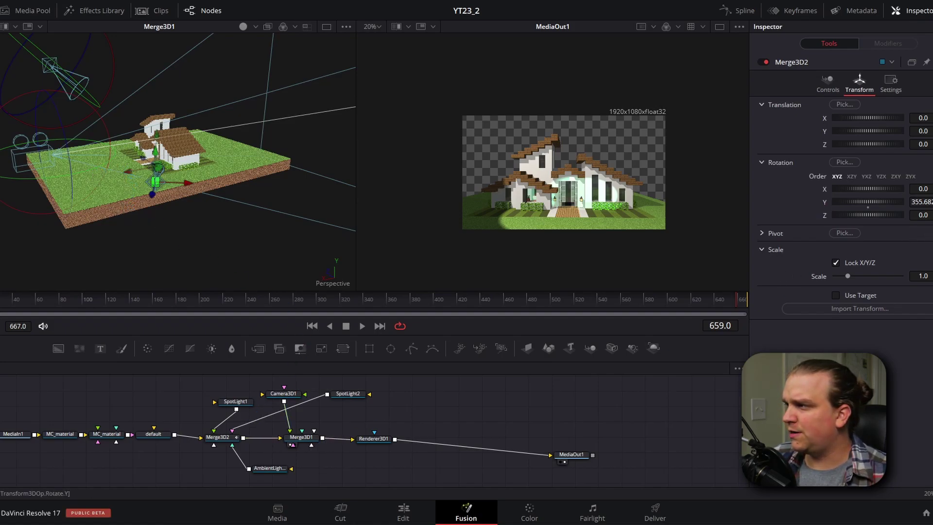
pyautogui.write('0')
pyautogui.press('Return')
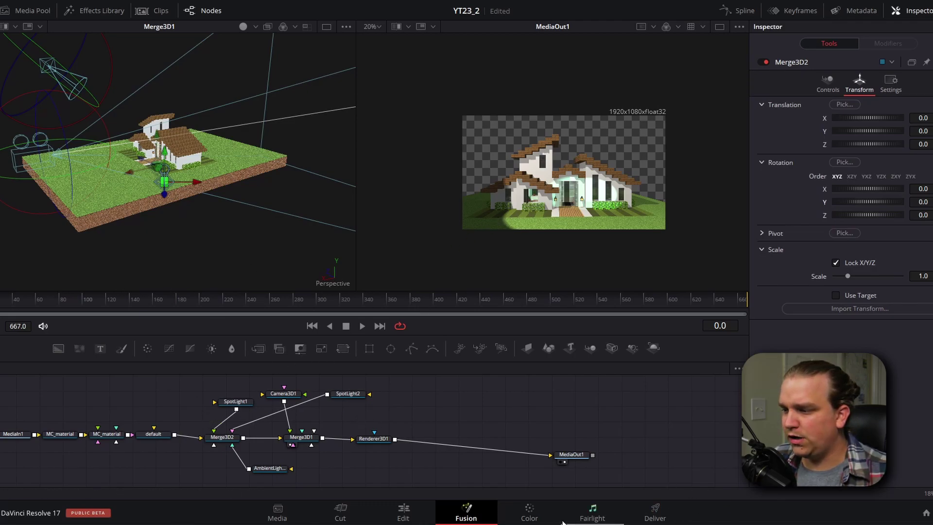
# Move Camera3D1 closer to the house and rotate it to look diagonally down at the entrance, checking the rendered output enlarged
pyautogui.click(283, 395)
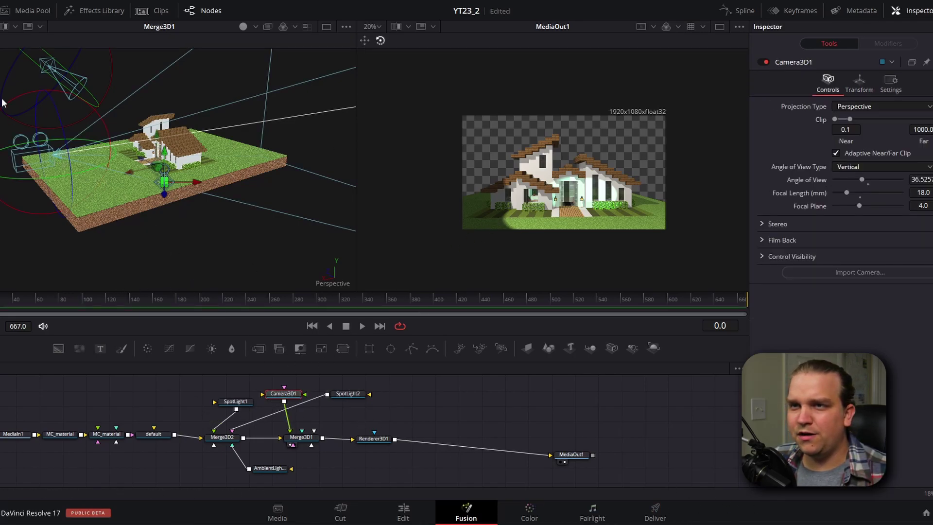
pyautogui.press('q')
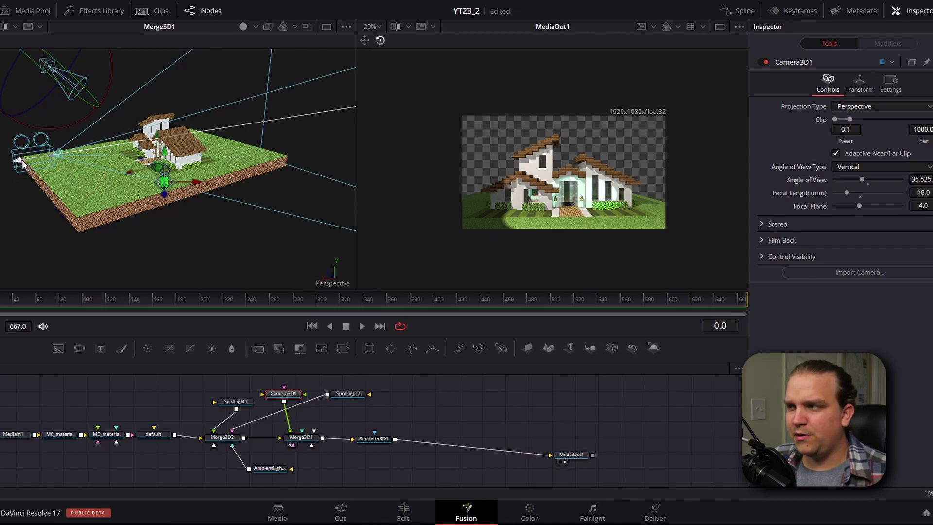
pyautogui.moveTo(23, 159); pyautogui.dragTo(121, 116)
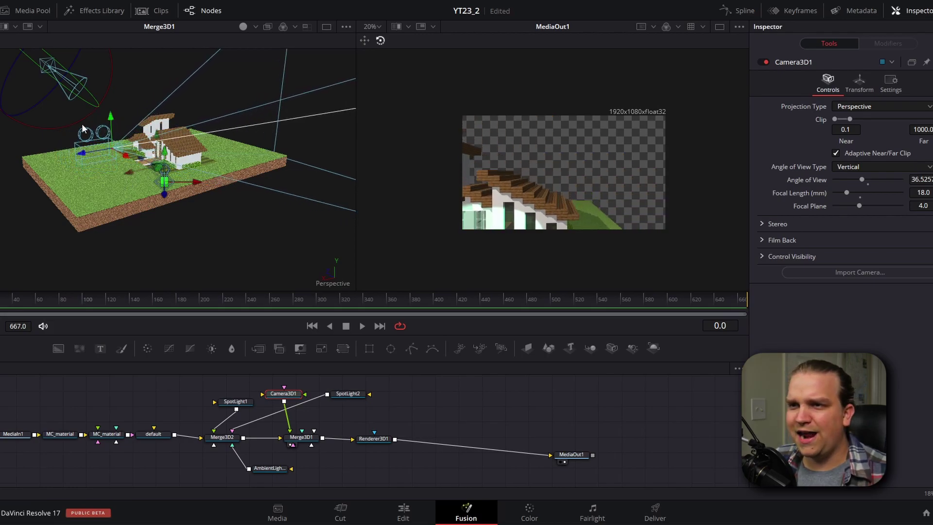
pyautogui.press('w')
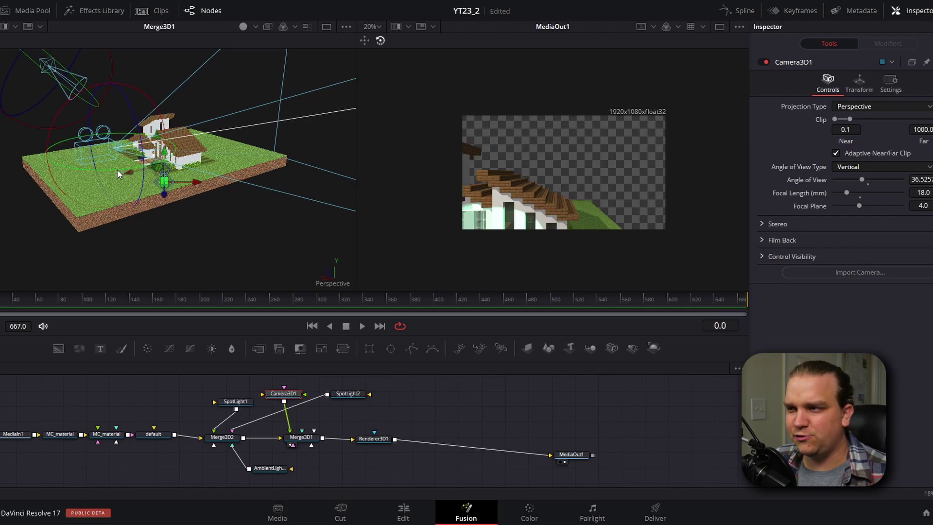
pyautogui.moveTo(118, 170); pyautogui.dragTo(162, 172)
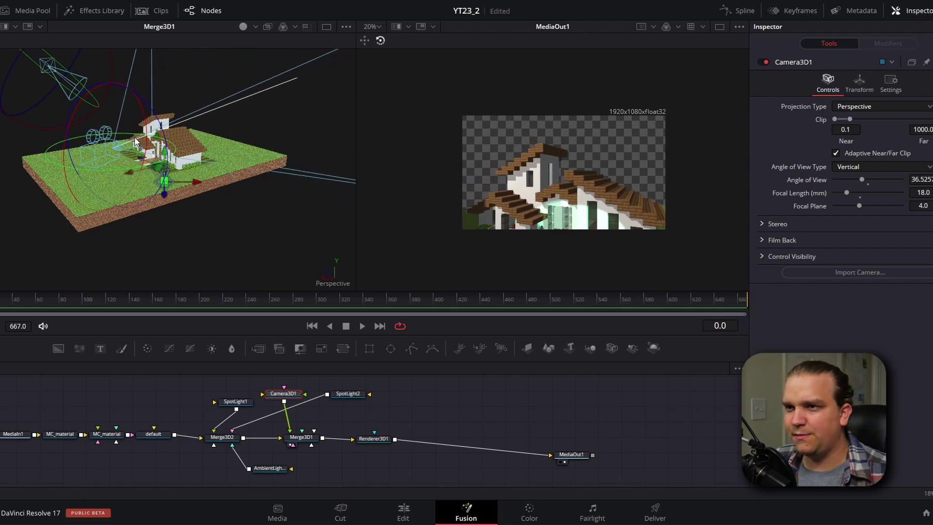
pyautogui.moveTo(72, 111); pyautogui.dragTo(108, 101)
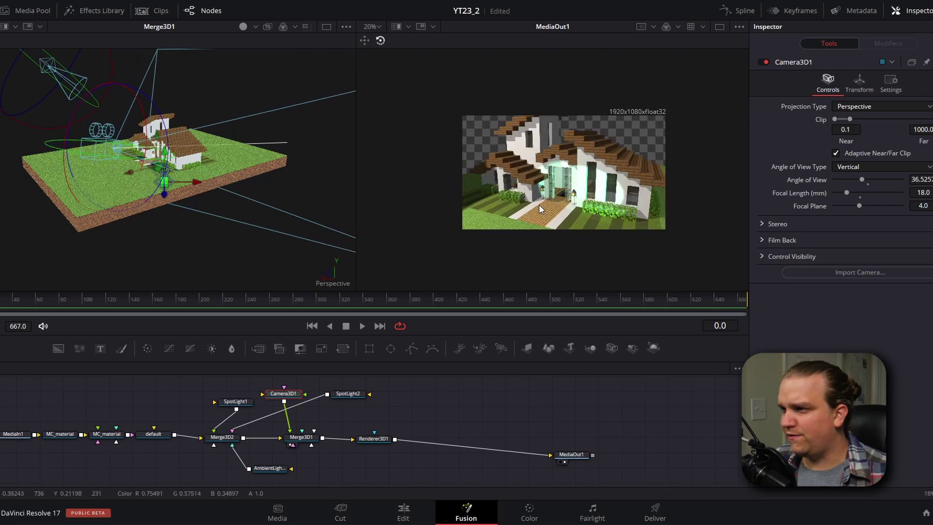
pyautogui.scroll(1, 594, 194)
pyautogui.scroll(3, 646, 129)
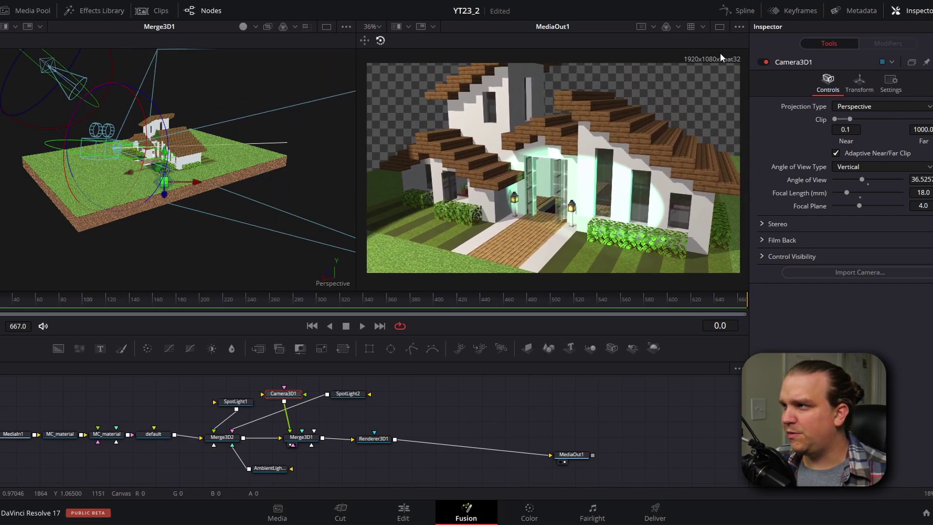
pyautogui.click(720, 27)
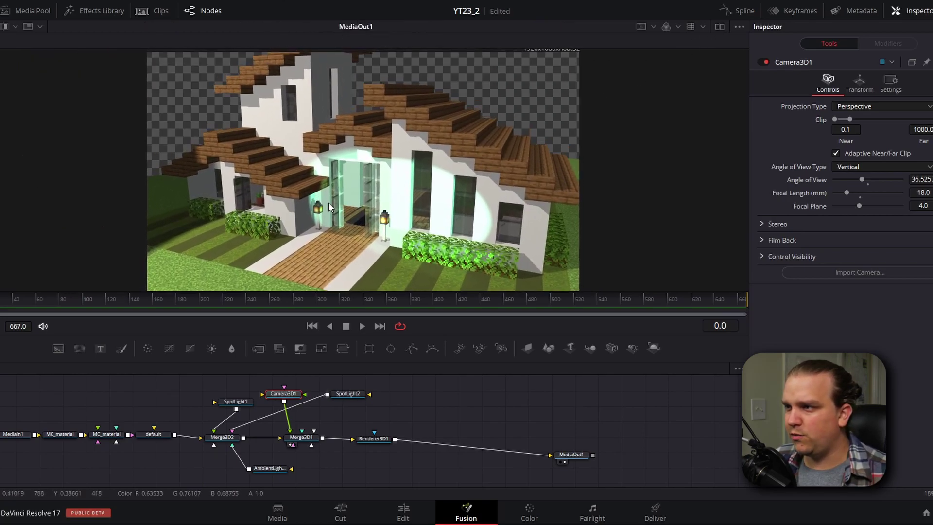
pyautogui.scroll(-1, 262, 187)
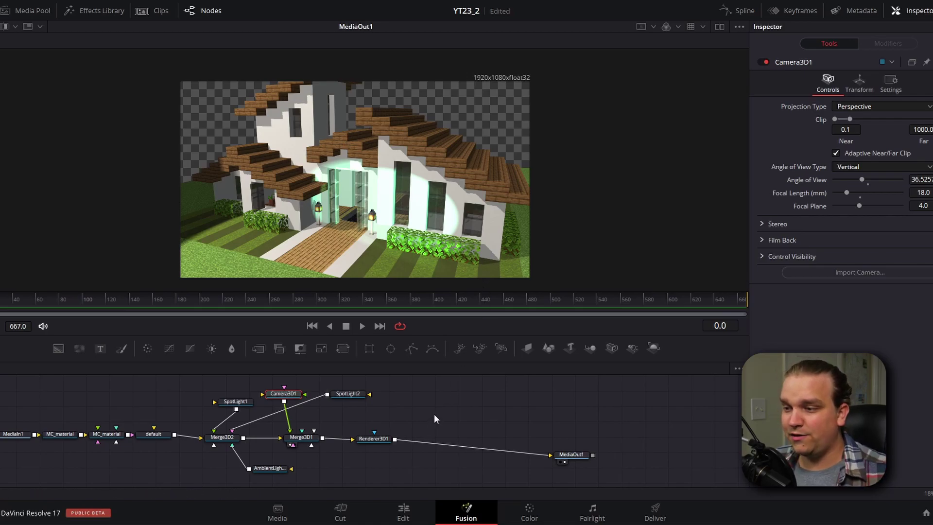
# Move MediaOut1 farther from Renderer3D1 in the node graph and enable Renderer3D1's Z and Normal output channels
pyautogui.moveTo(571, 454); pyautogui.dragTo(662, 447)
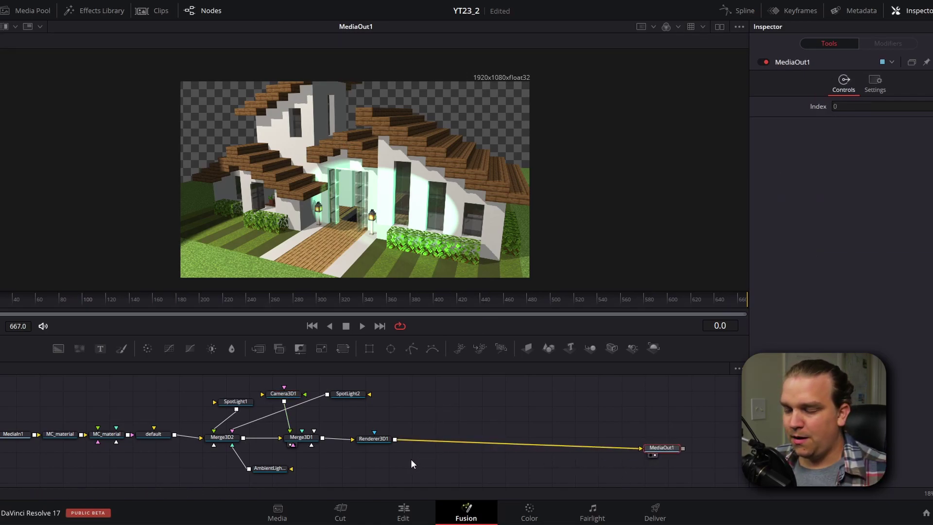
pyautogui.click(469, 422)
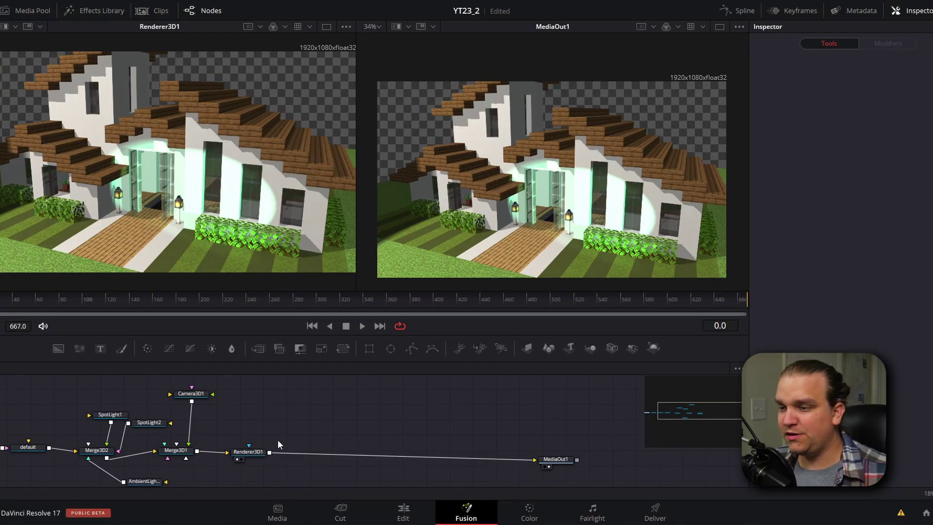
pyautogui.click(253, 452)
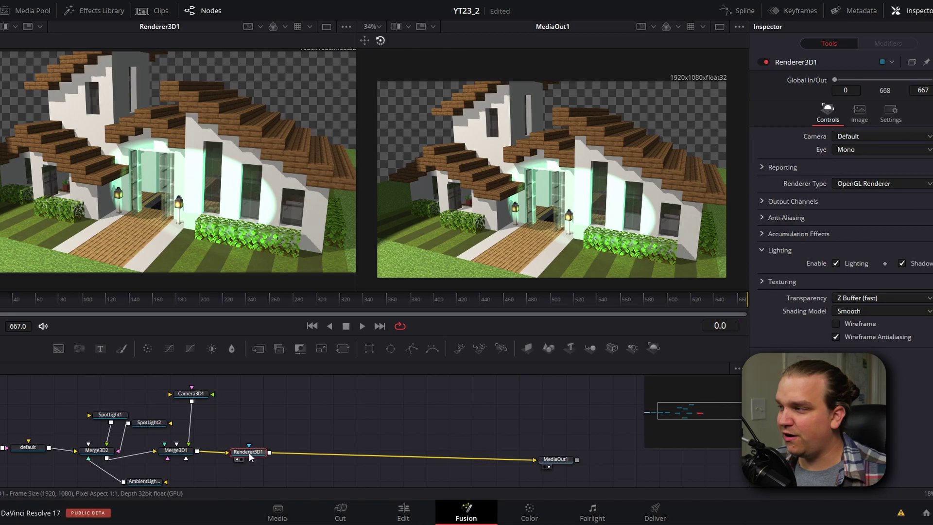
pyautogui.click(761, 202)
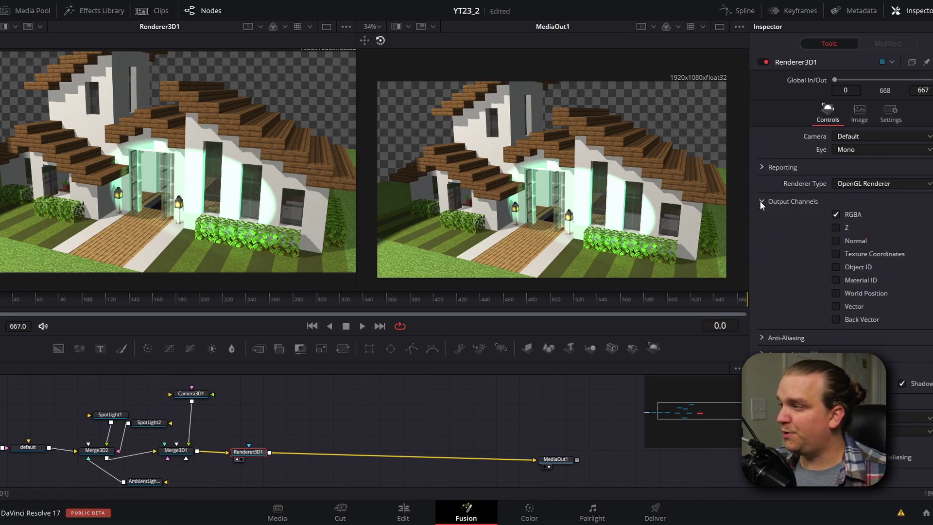
pyautogui.click(836, 228)
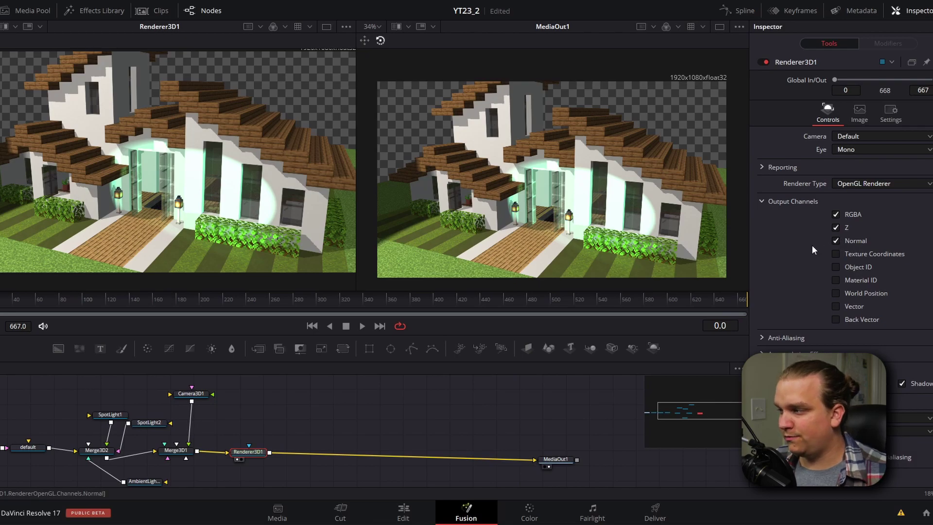
# Add an Ambient Occlusion node, feed it from Renderer3D1 and Camera3D1, and view its output
pyautogui.hotkey('shift', 'space')
pyautogui.write('ambi')
pyautogui.press('Down')
pyautogui.press('Return')
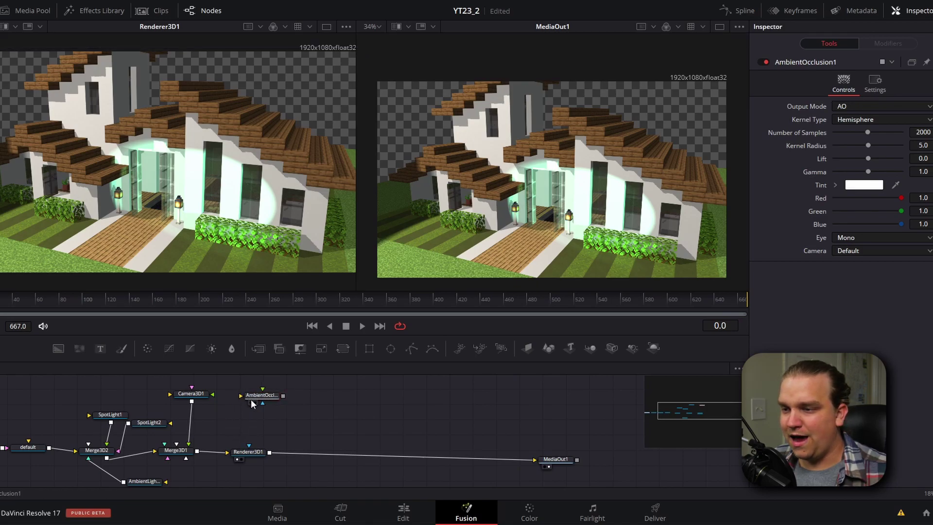
pyautogui.moveTo(269, 452); pyautogui.dragTo(266, 397)
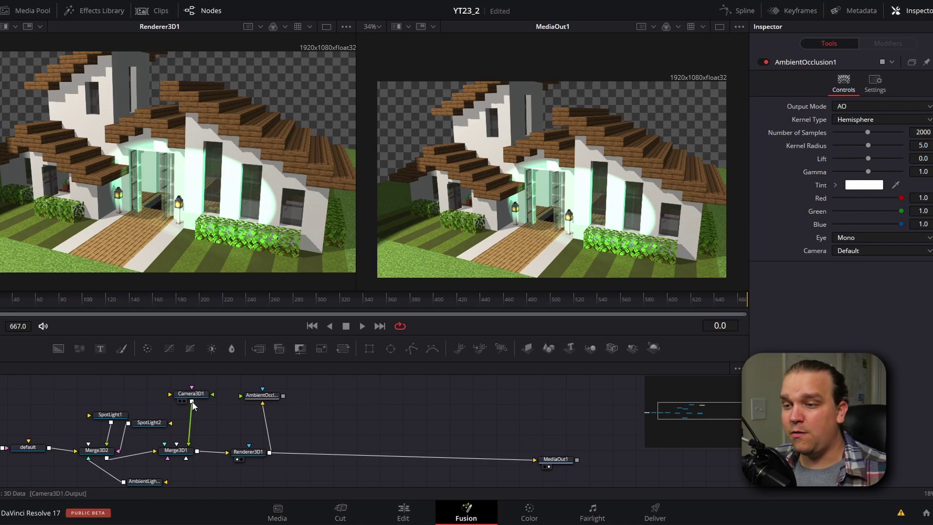
pyautogui.moveTo(191, 401); pyautogui.dragTo(276, 403)
pyautogui.press('1')
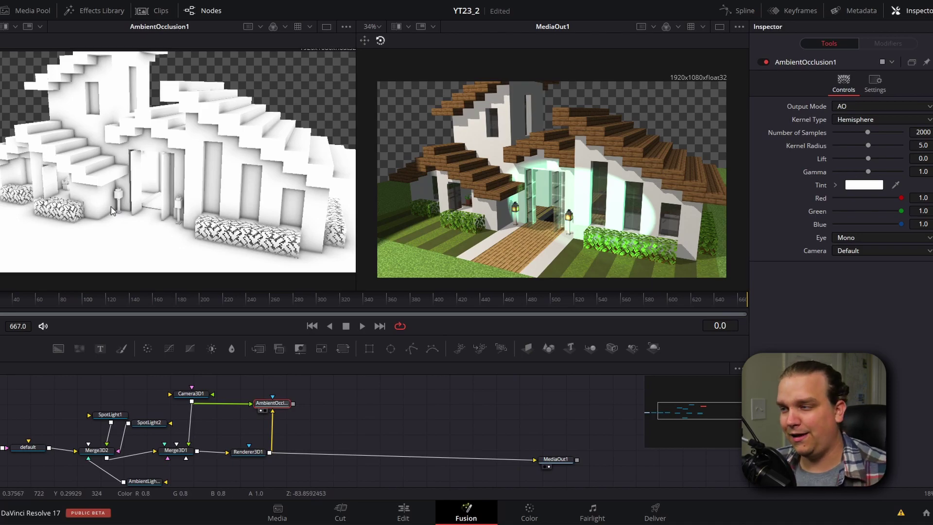
# Add a Bitmap node fed by the ambient occlusion output, view it, and set its channel to Luminance
pyautogui.moveTo(351, 406); pyautogui.dragTo(296, 412, button='middle')
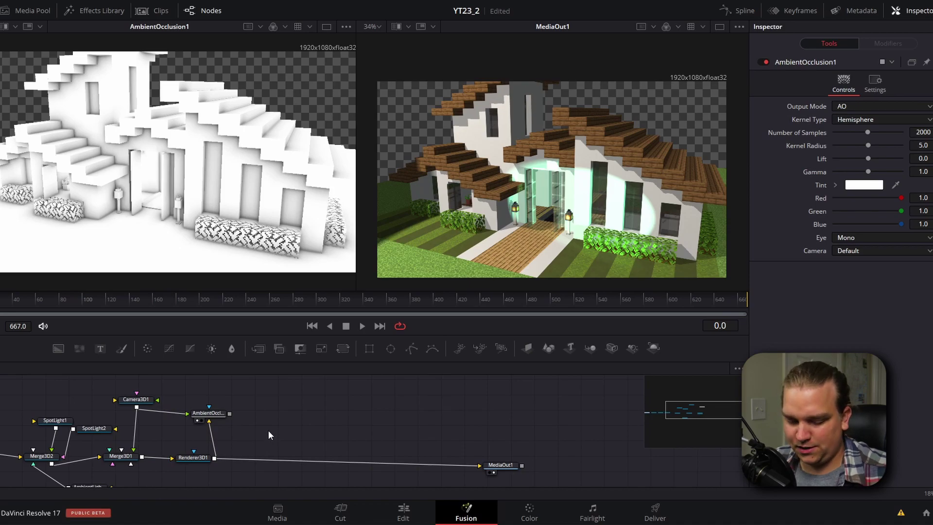
pyautogui.hotkey('shift', 'space')
pyautogui.write('bit')
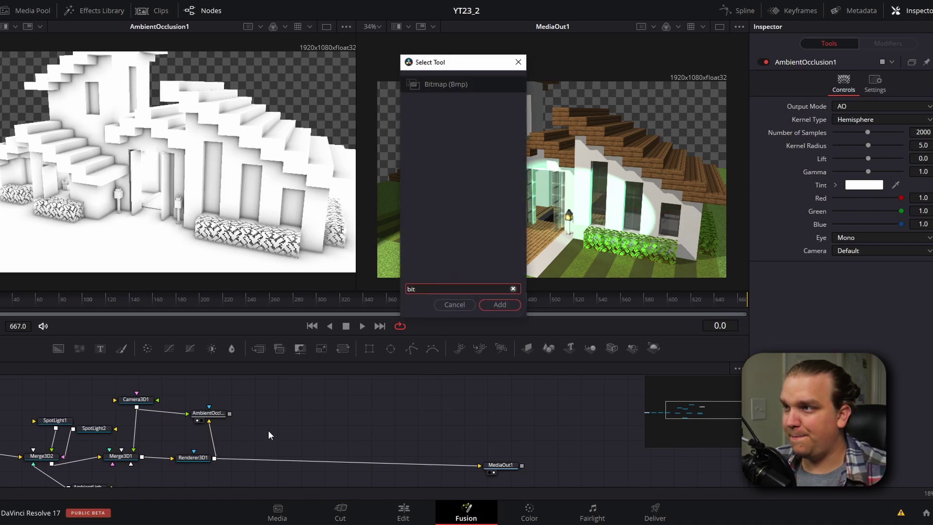
pyautogui.press('Return')
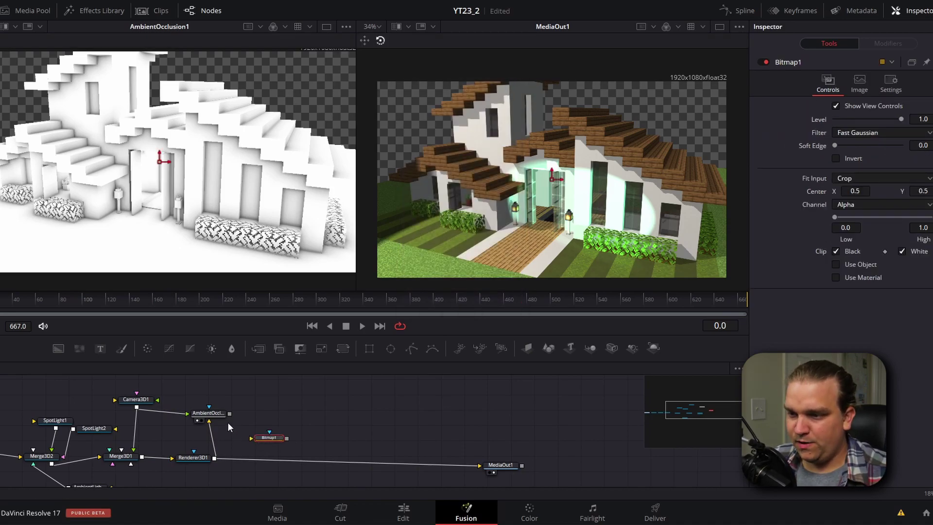
pyautogui.moveTo(230, 414); pyautogui.dragTo(271, 420)
pyautogui.press('1')
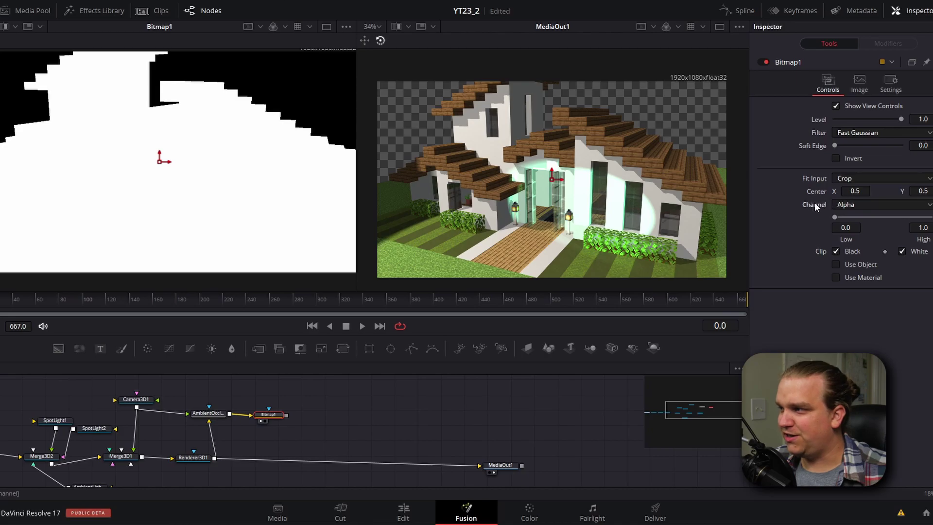
pyautogui.click(855, 205)
pyautogui.click(853, 275)
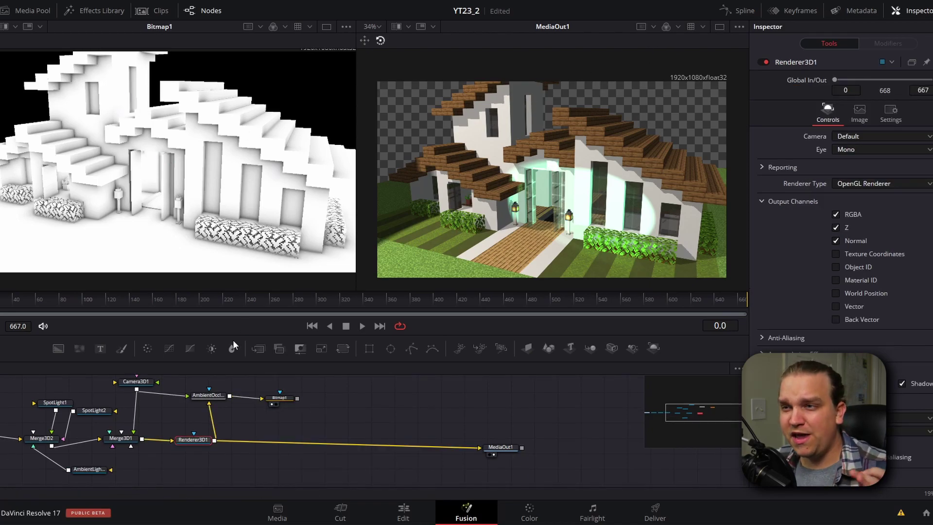
# Invert the Bitmap1 mask made from the ambient occlusion pass
pyautogui.click(216, 397)
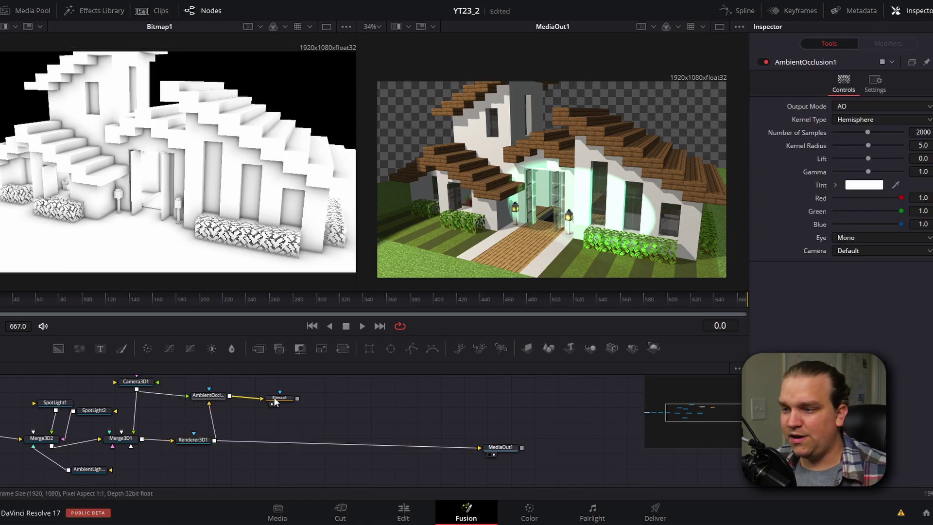
pyautogui.click(274, 398)
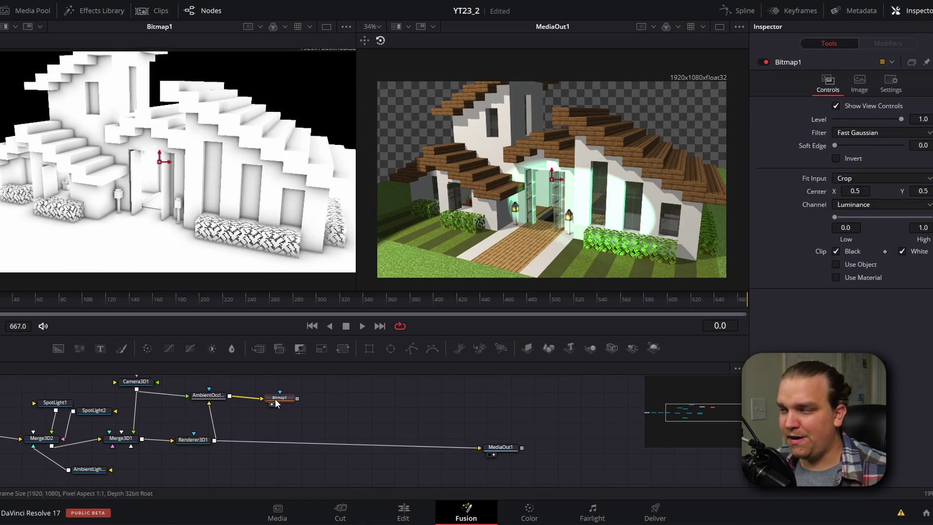
pyautogui.click(849, 159)
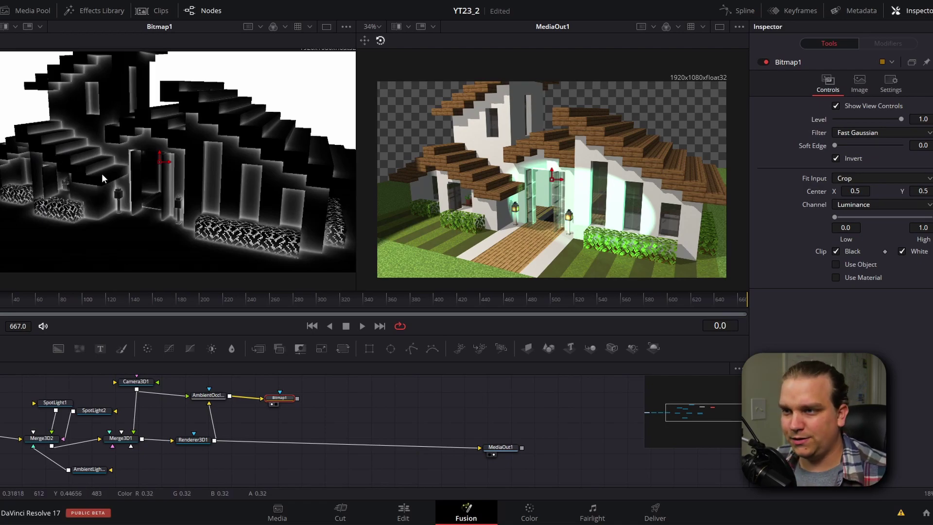
# Insert a Brightness Contrast node between Renderer3D1 and MediaOut1
pyautogui.click(270, 476)
pyautogui.hotkey('shift', 'space')
pyautogui.write('bright')
pyautogui.press('Return')
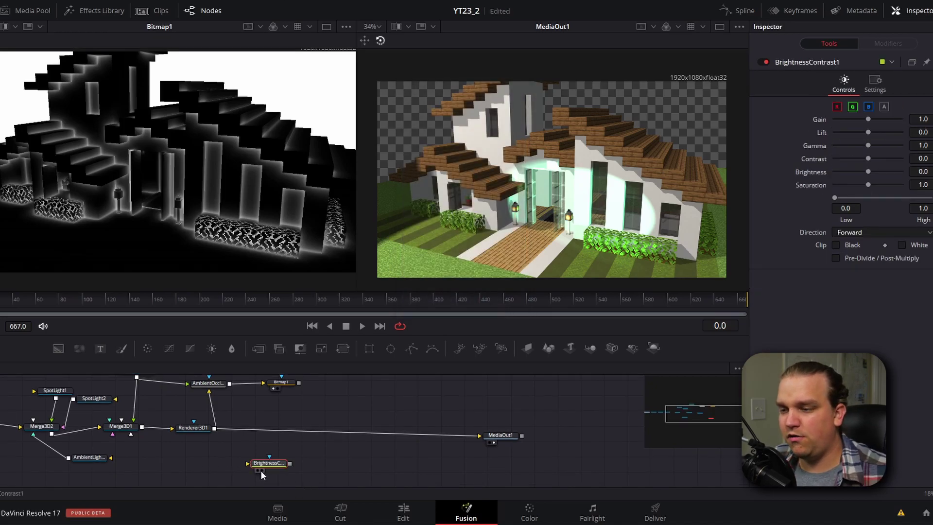
pyautogui.moveTo(270, 468); pyautogui.dragTo(227, 435)
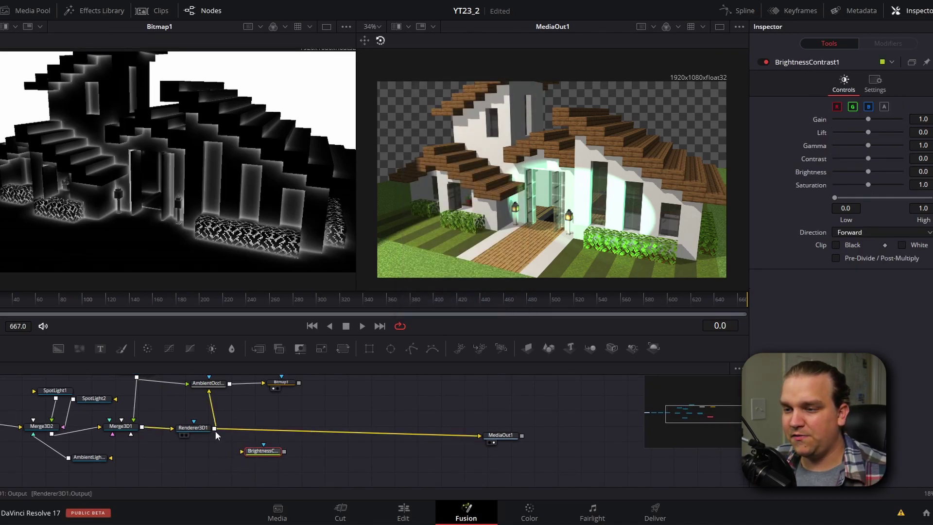
pyautogui.moveTo(266, 456); pyautogui.dragTo(291, 436)
# Mask BrightnessContrast1 with Bitmap1's output and lower its gamma to darken the occluded areas
pyautogui.click(312, 392)
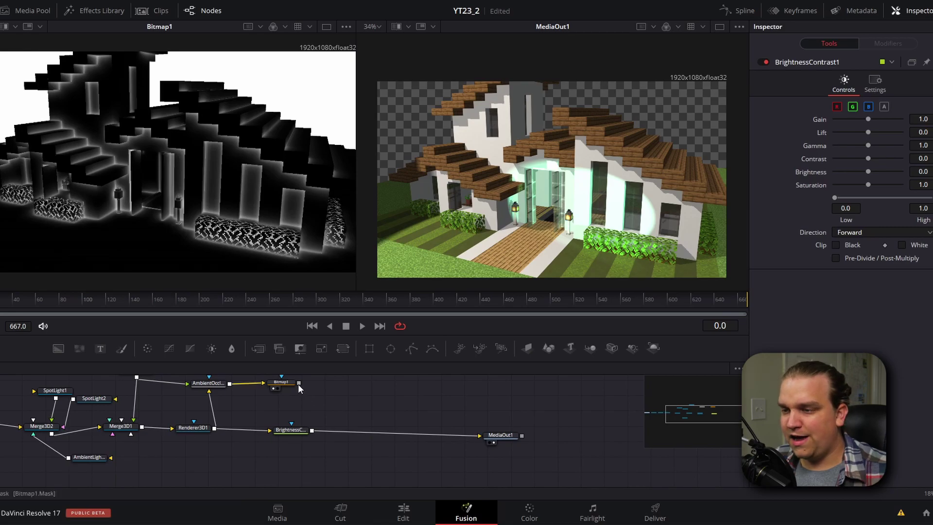
pyautogui.moveTo(298, 383); pyautogui.dragTo(294, 432)
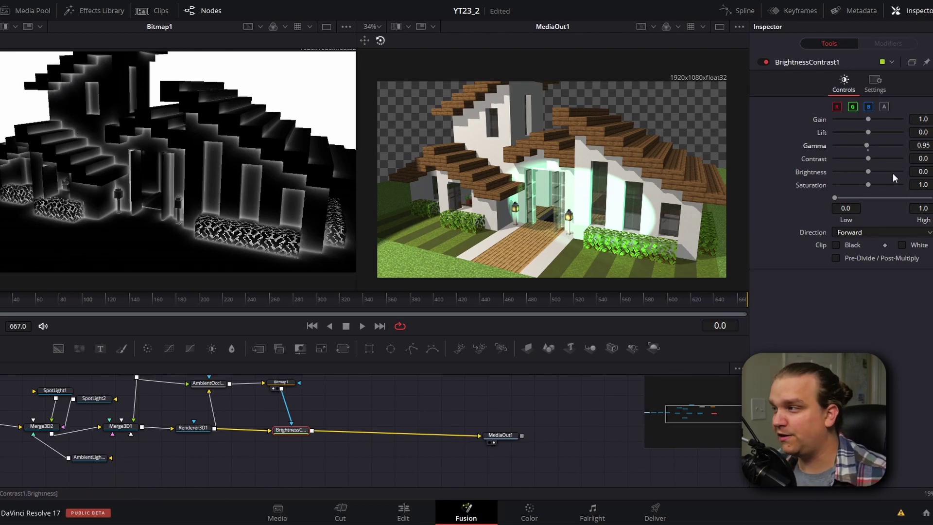
pyautogui.moveTo(868, 145); pyautogui.dragTo(841, 157)
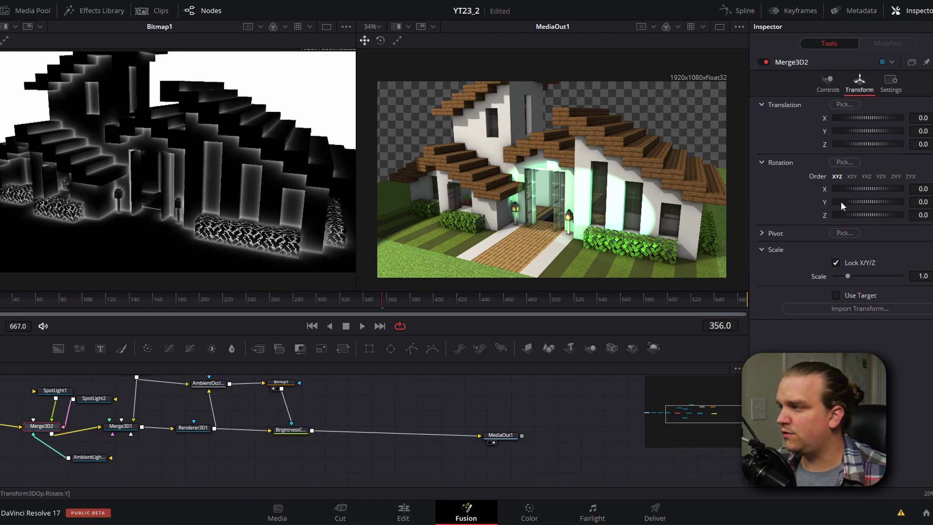
# Rotate Merge3D2 around Y to about 221.7 to check the ambient occlusion shading from another angle
pyautogui.moveTo(840, 201); pyautogui.dragTo(885, 205)
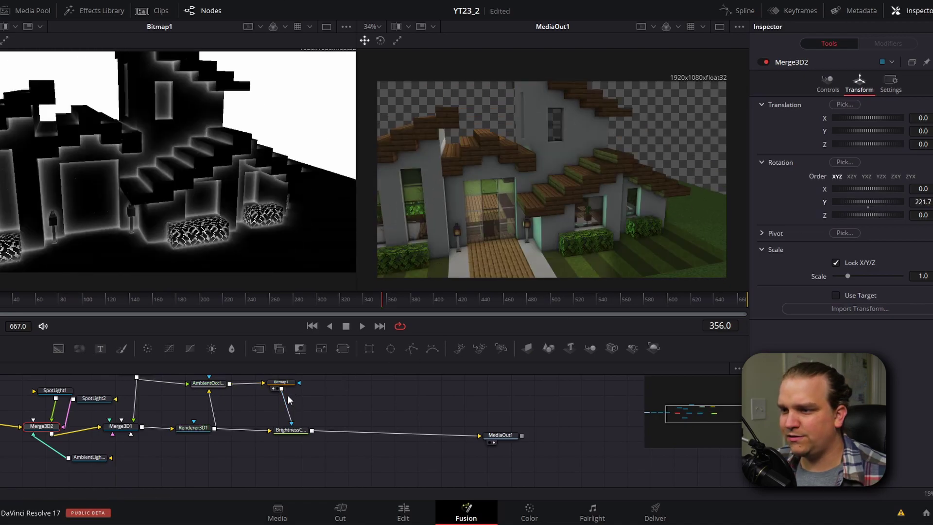
# Toggle BrightnessContrast1 off and on several times to compare the render with and without the ambient occlusion shading
pyautogui.click(291, 430)
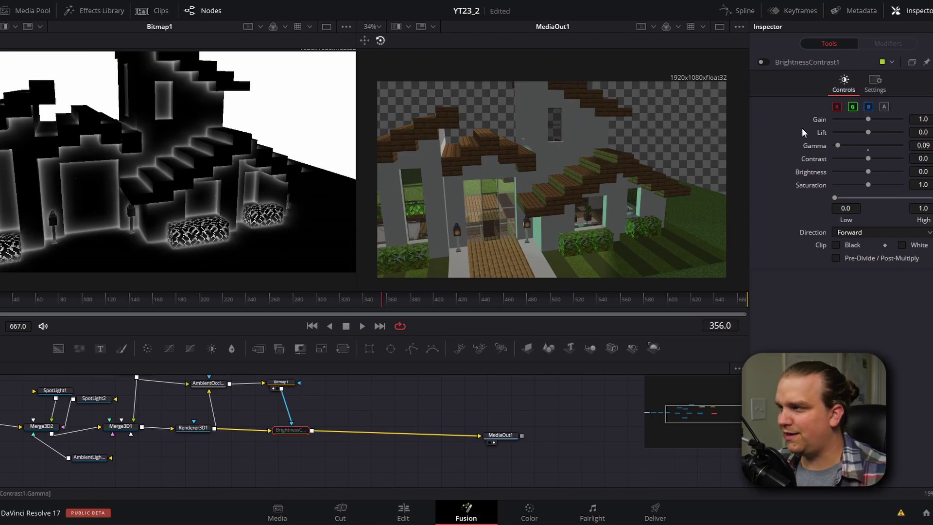
pyautogui.click(763, 62)
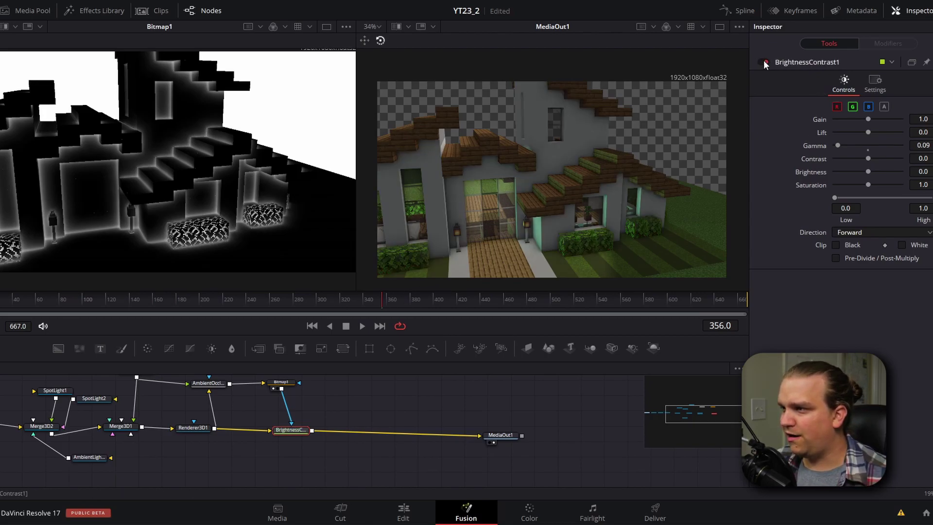
pyautogui.click(763, 62)
pyautogui.click(762, 62)
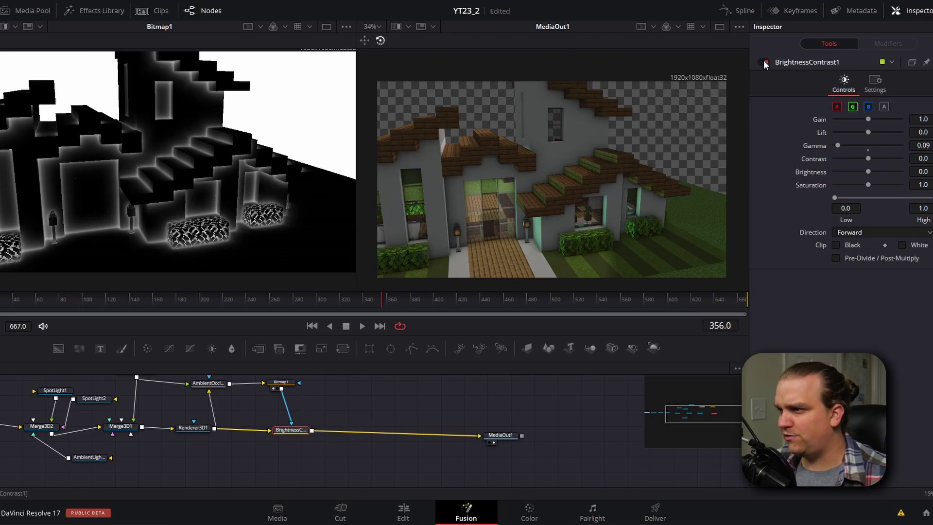
pyautogui.click(763, 62)
pyautogui.click(763, 62)
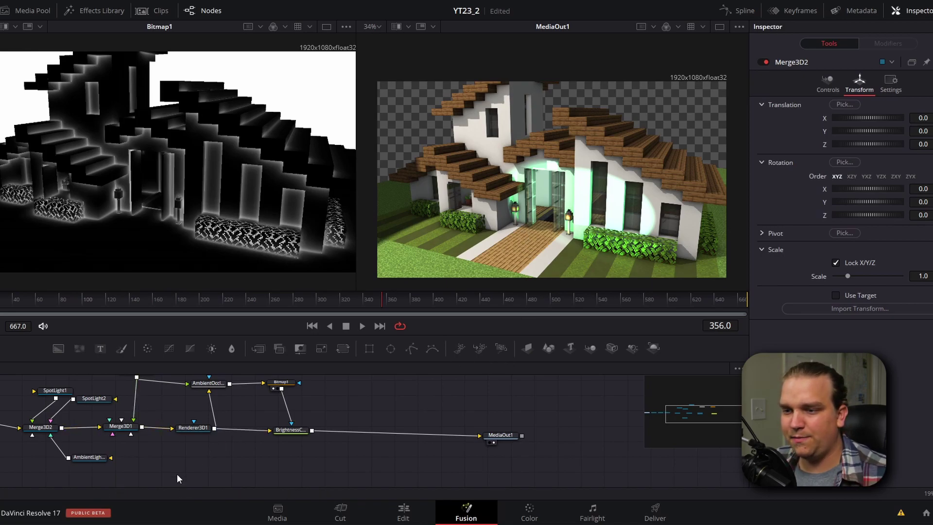
# Show Merge3D1's scene in the 3D viewer and move Camera3D1 back until the whole house fits in the frame
pyautogui.moveTo(176, 460); pyautogui.dragTo(177, 498, button='middle')
pyautogui.click(138, 407)
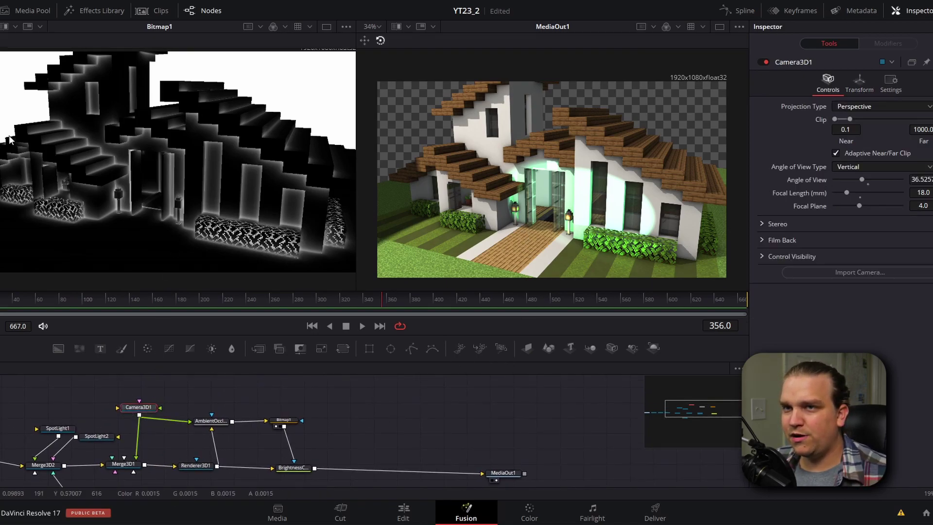
pyautogui.moveTo(122, 465); pyautogui.dragTo(59, 42)
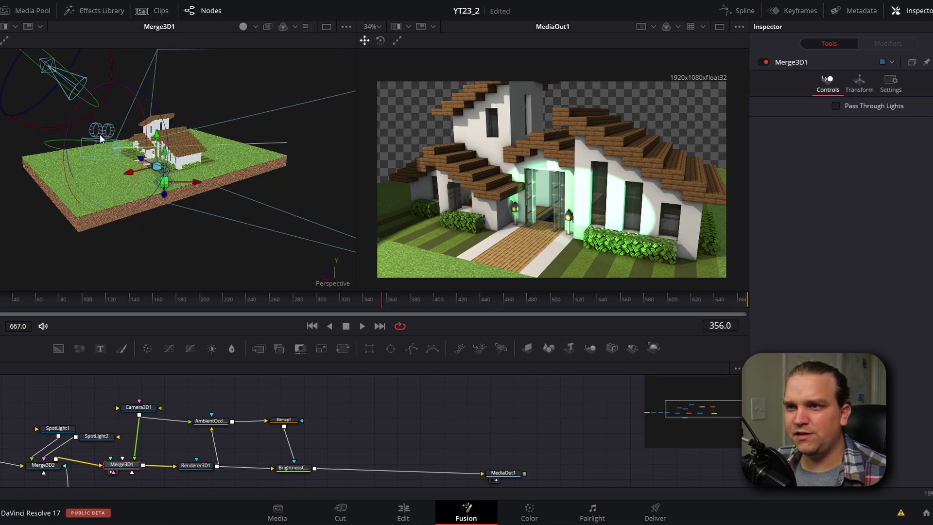
pyautogui.click(138, 407)
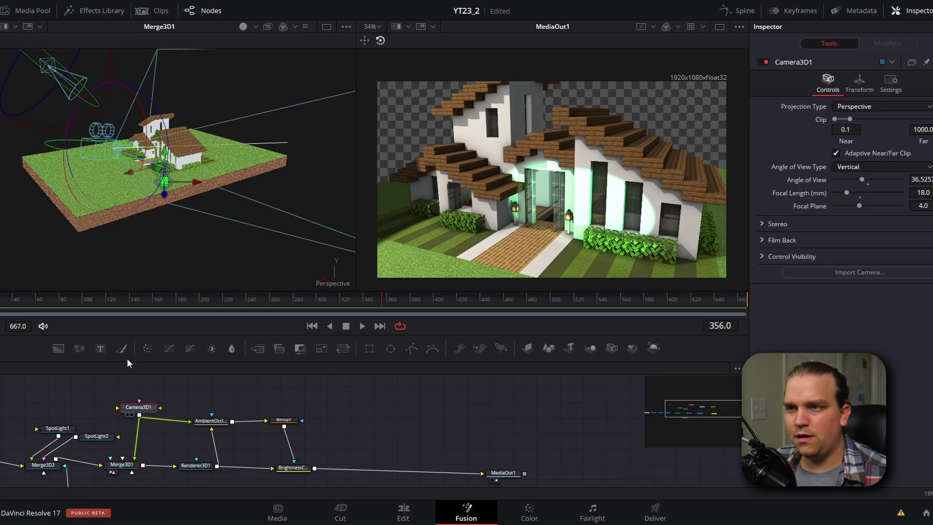
pyautogui.press('q')
pyautogui.moveTo(91, 153); pyautogui.dragTo(61, 151)
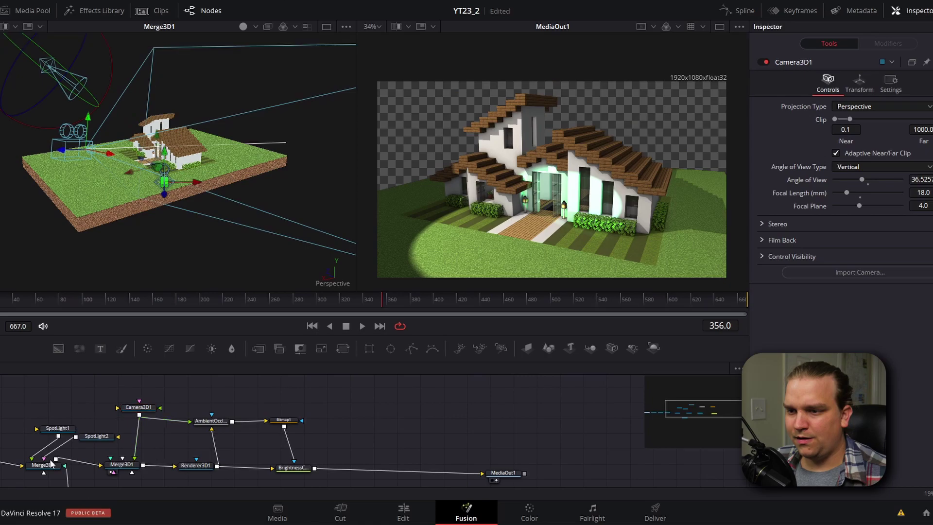
# Set Merge3D2's Y rotation to 360 at the last frame, 667, and save the project
pyautogui.click(43, 462)
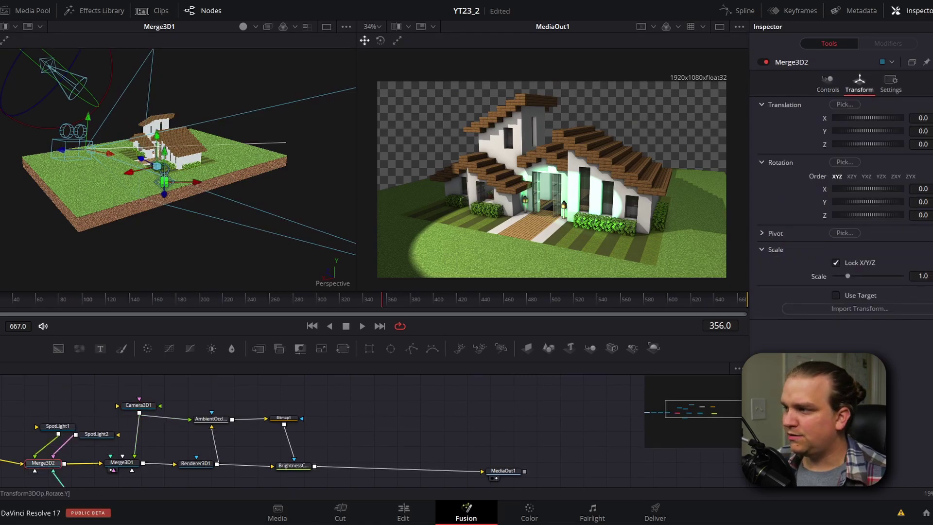
pyautogui.press('Home')
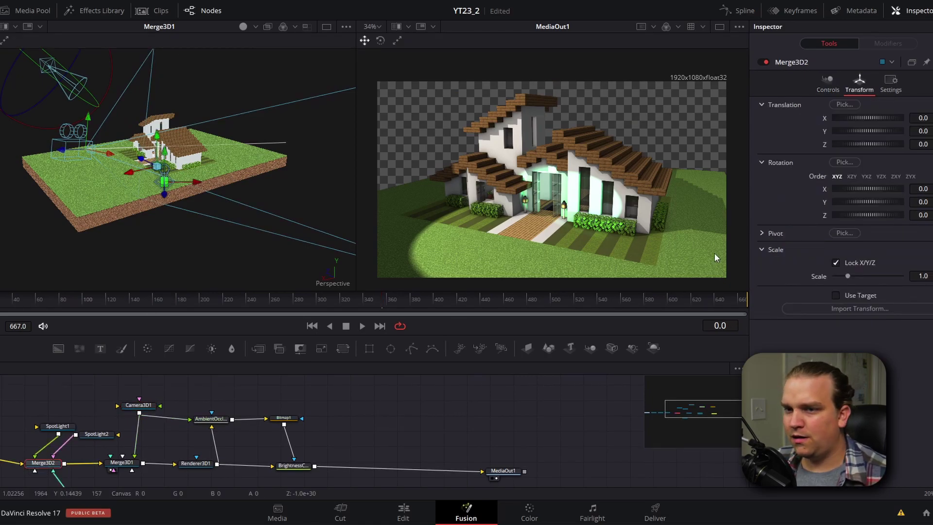
pyautogui.press('End')
pyautogui.click(924, 201)
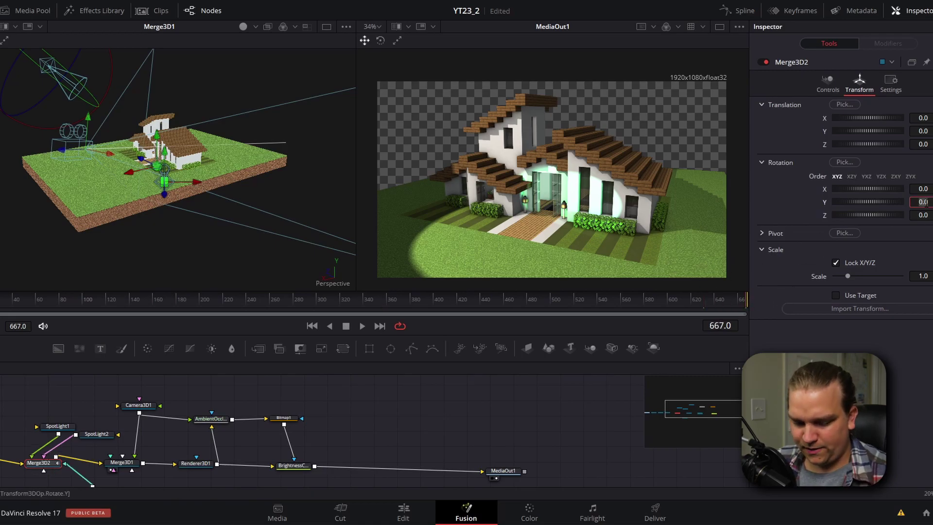
pyautogui.write('360')
pyautogui.press('Return')
pyautogui.hotkey('ctrl', 's')
# Switch to the Edit page and move the playhead to the start of the Fusion composition clip
pyautogui.click(404, 511)
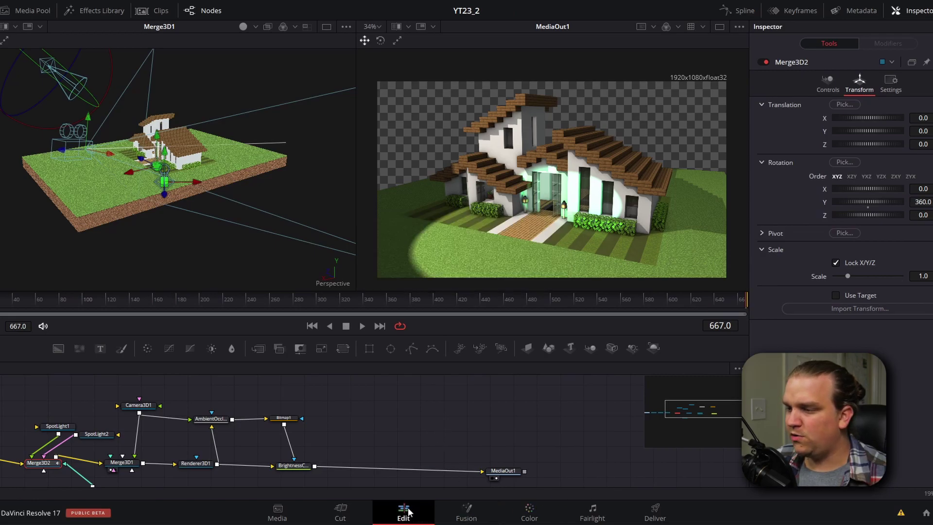
pyautogui.moveTo(378, 346); pyautogui.dragTo(302, 360)
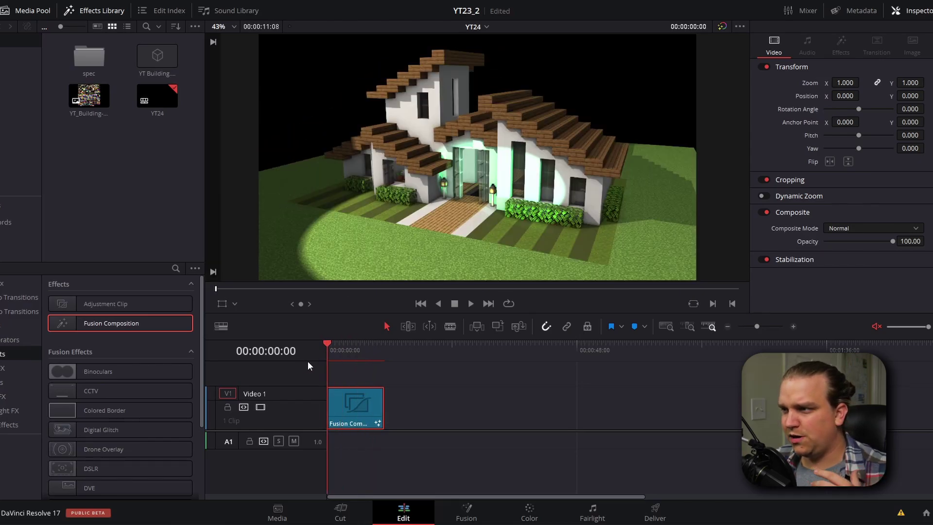